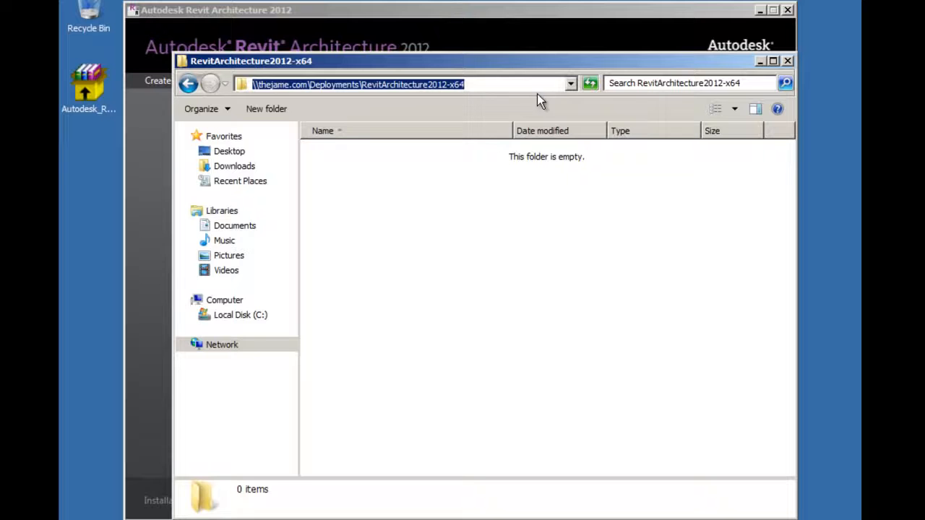
- Set the administrative image path to \\thejame.com\Deployments\RevitArchitecture2012-x64, with the network log in its Log subfolder, and continue to the product information
click(787, 61)
click(400, 213)
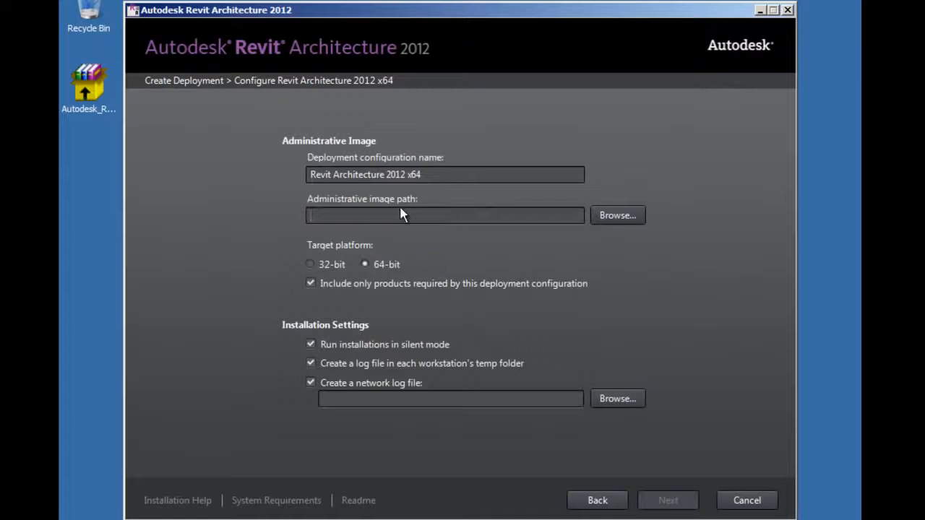
text(\\thejame.com\Deployments\RevitArchitecture2012-x64)
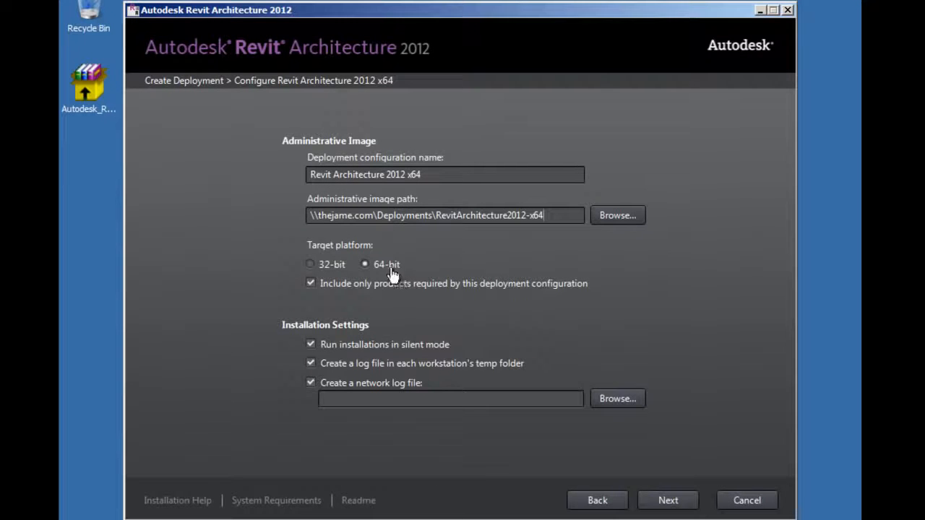
click(409, 398)
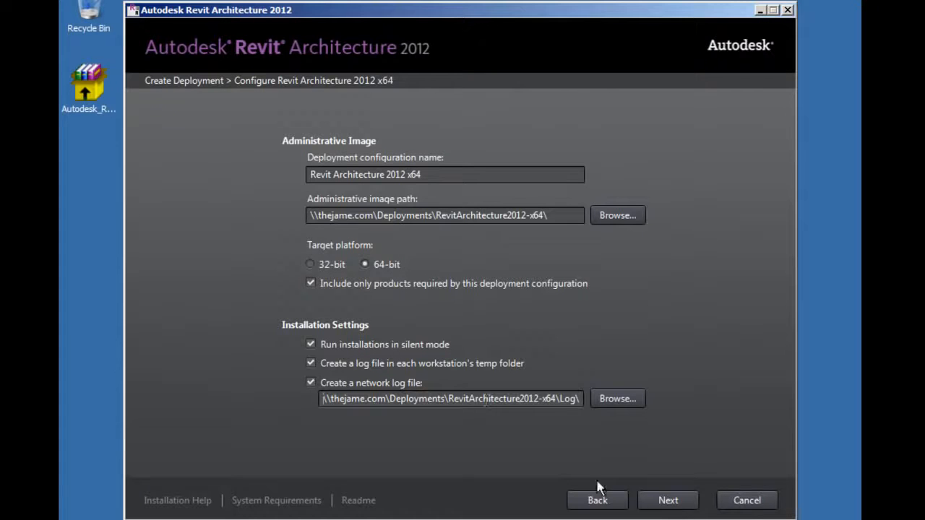
click(660, 502)
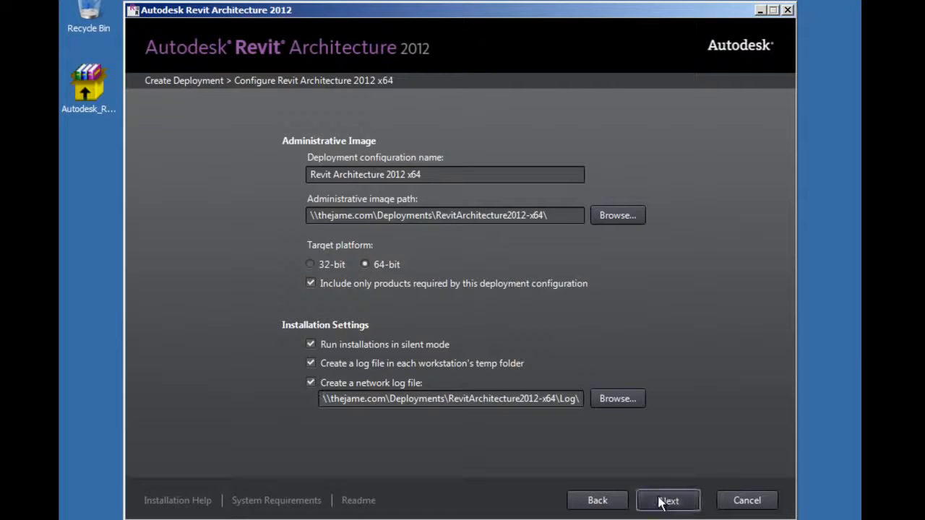
click(661, 457)
click(664, 500)
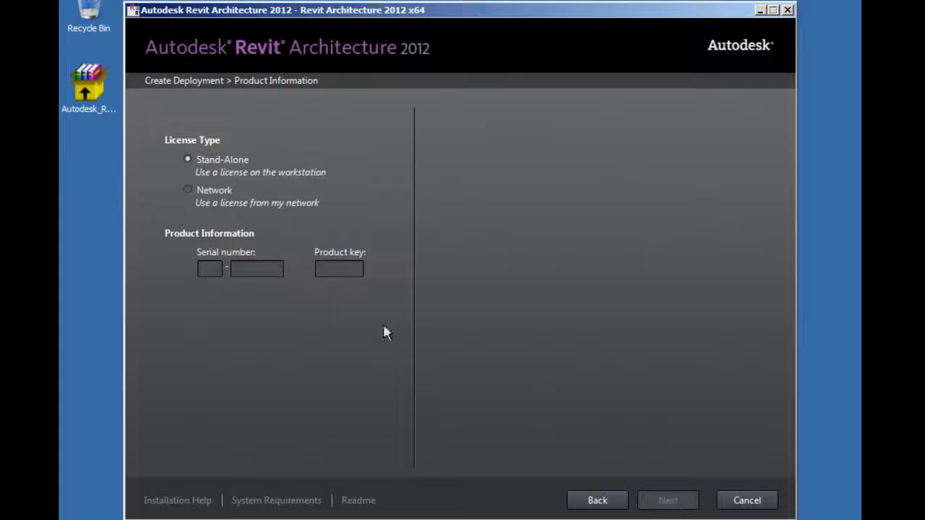
- Choose the Network license type and enter the product's serial number and product key
click(216, 192)
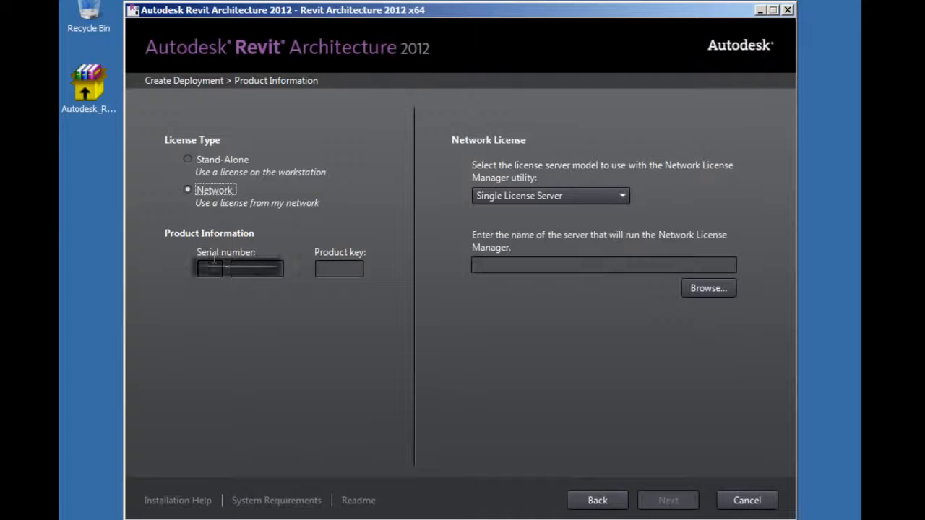
click(236, 268)
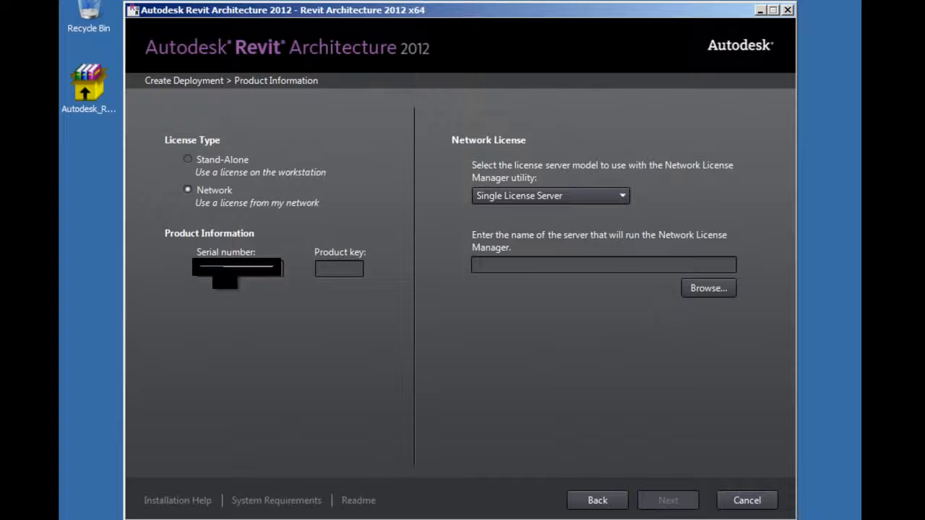
key(Tab)
text(241D1)
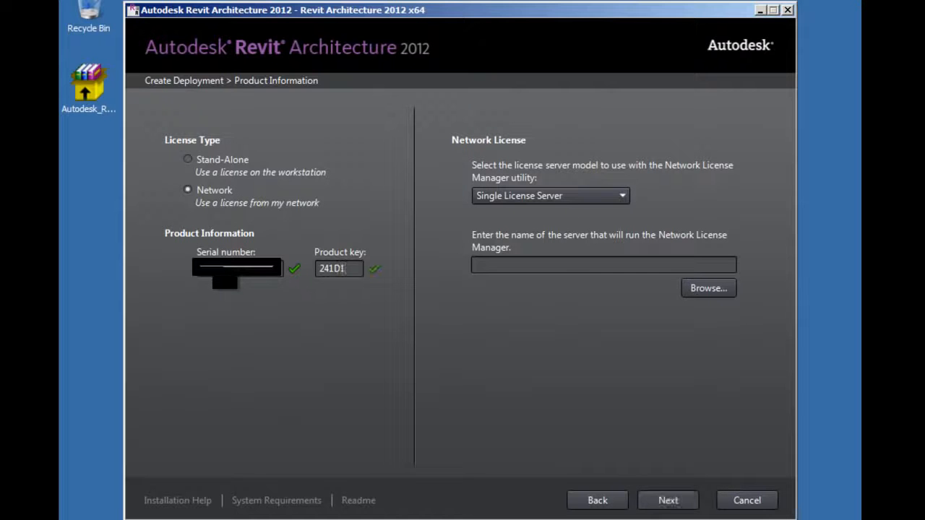
- Enter dc1 as the server running the Network License Manager and continue to the product configuration
click(538, 265)
text(dc1)
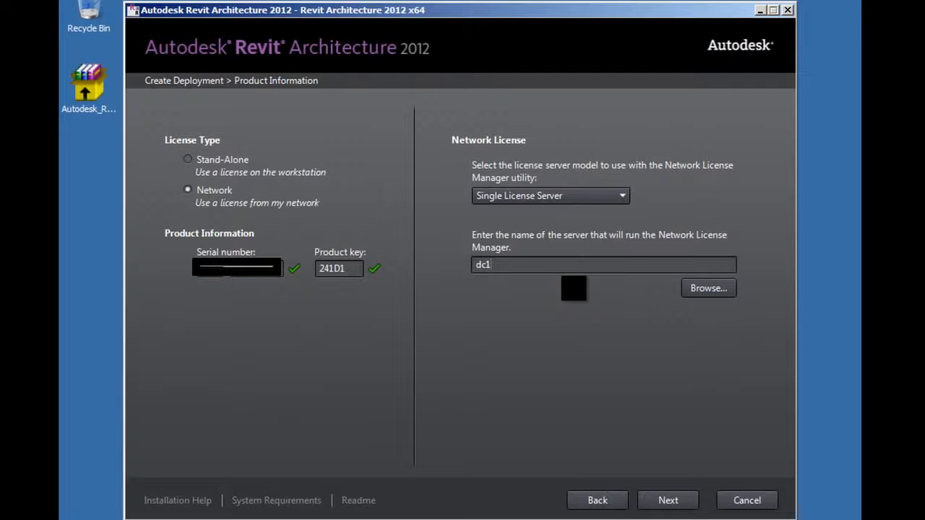
click(663, 500)
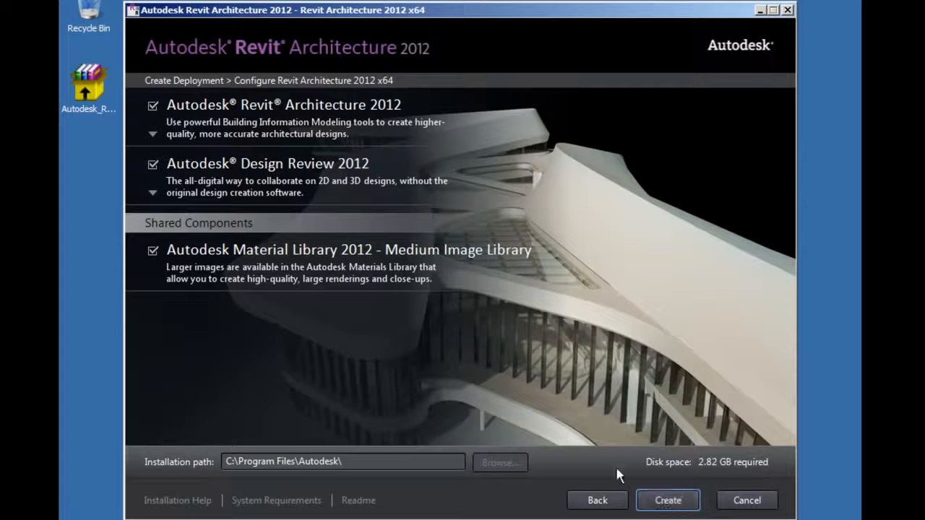
- Open the Revit Architecture 2012 configuration and examine the US Imperial and US Metric content packs and the option for adding content
click(171, 136)
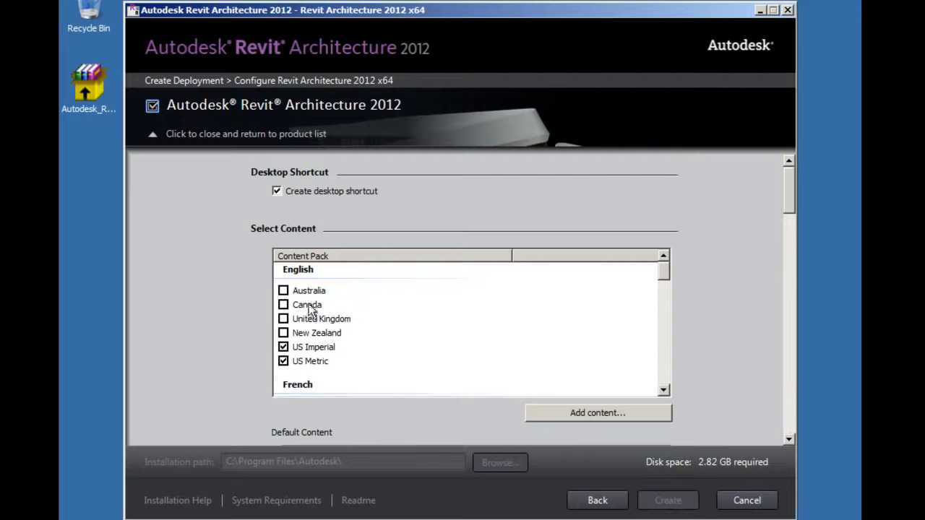
click(310, 348)
click(330, 361)
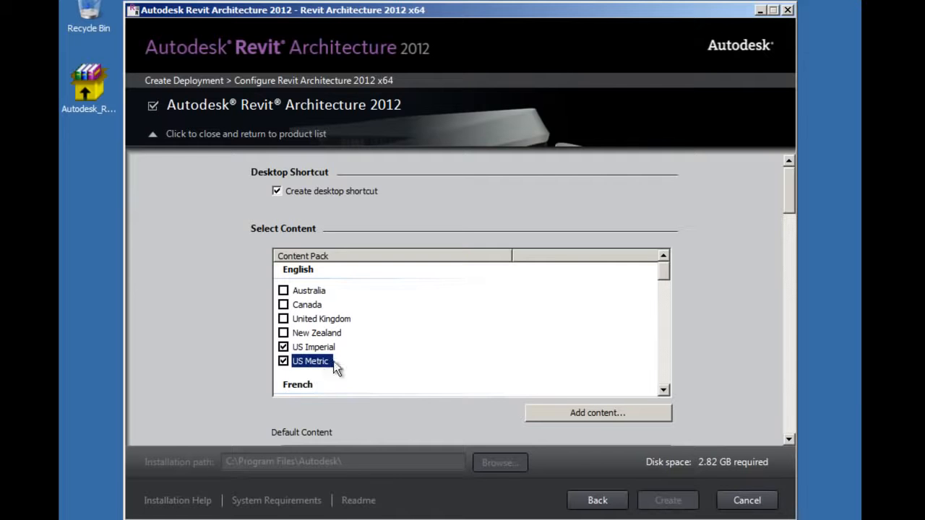
click(633, 413)
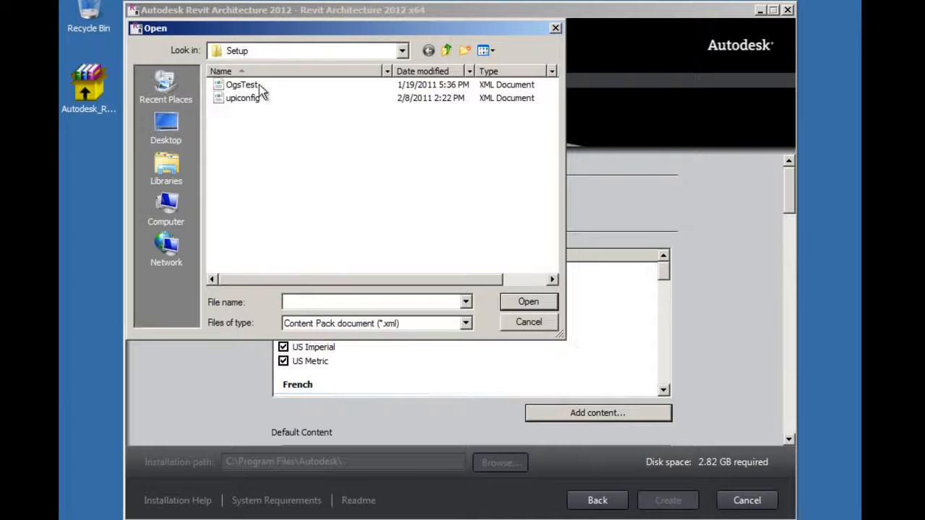
click(528, 326)
- Choose English - US Imperial as the default content and Architectural as the discipline
drag(790, 211, 786, 246)
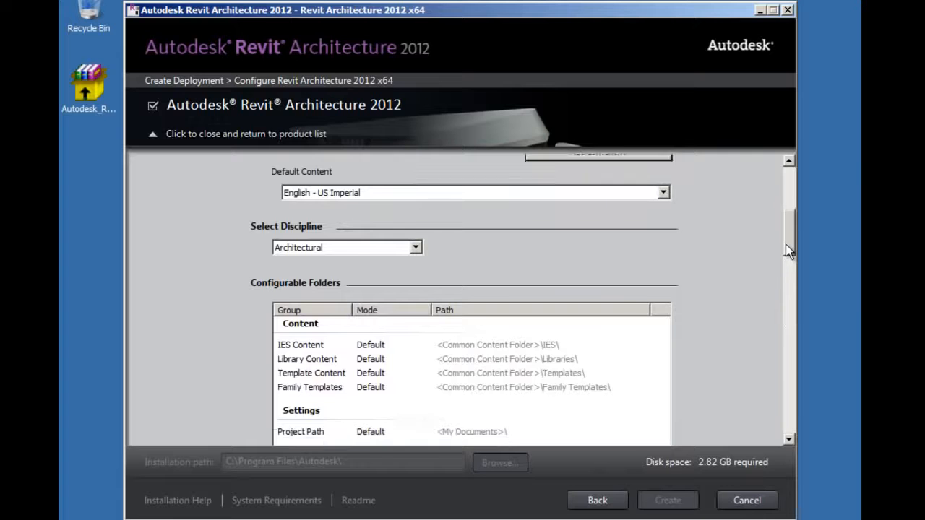
click(663, 193)
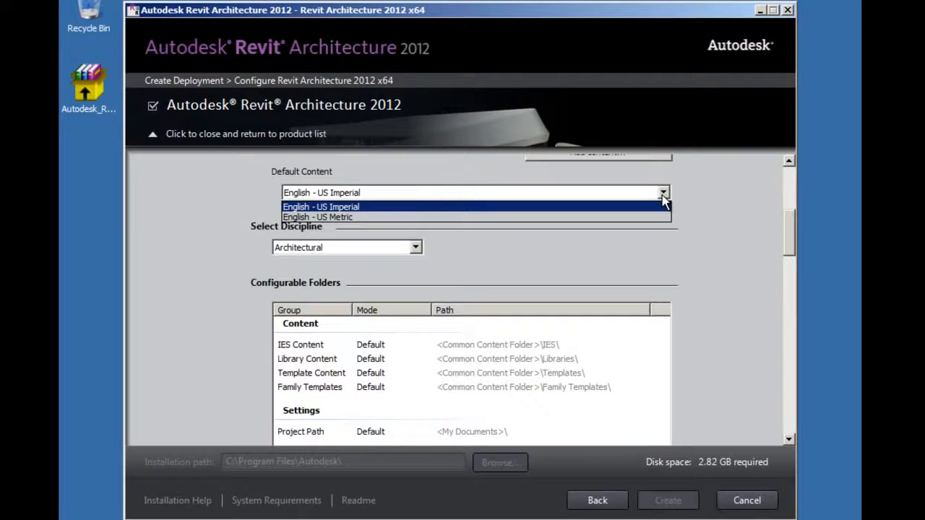
click(603, 205)
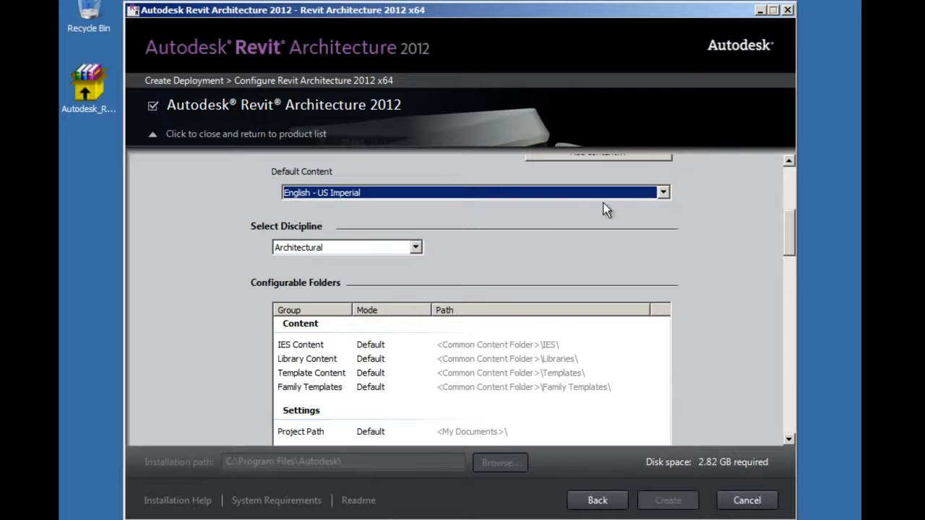
click(415, 247)
click(417, 250)
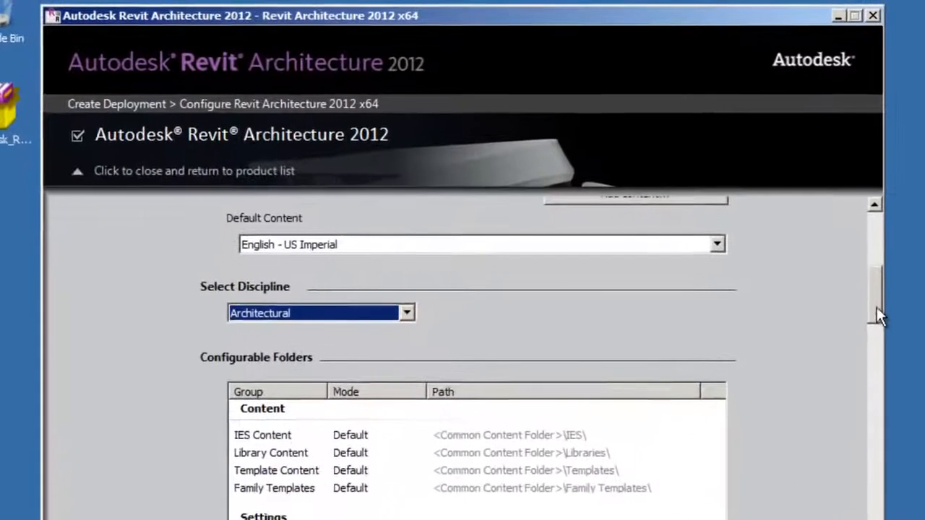
- Set the IES Content folder to Shared mode with the path \\thejame.com\Deployments\RevitArchitecture2012-x64\Content\IES
drag(876, 307, 875, 344)
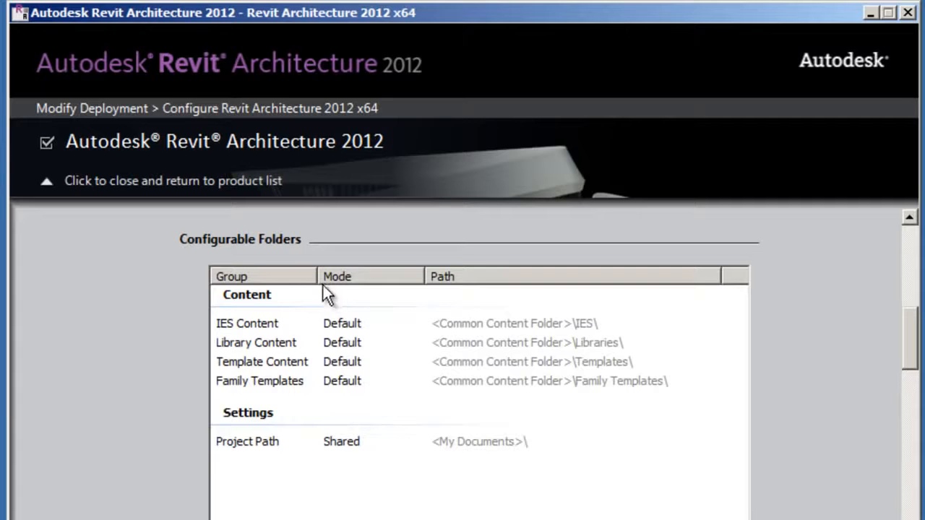
click(345, 324)
click(346, 324)
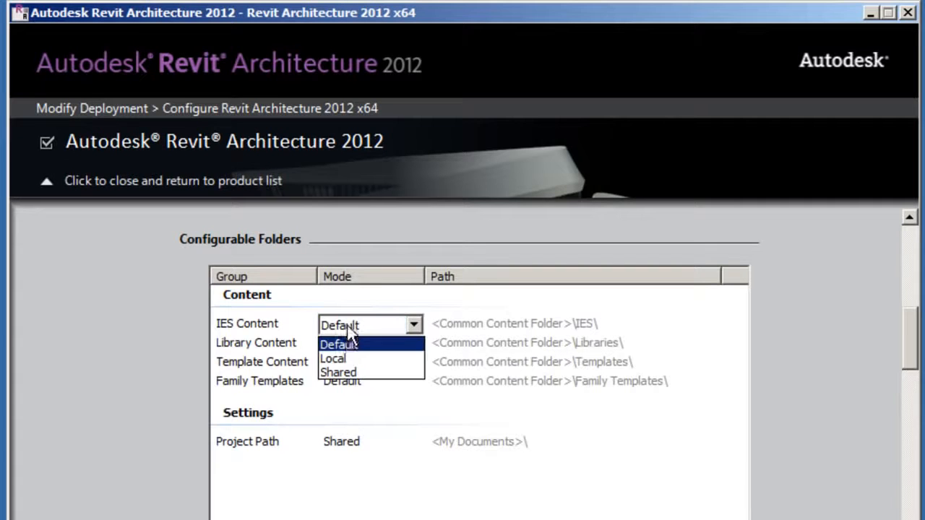
click(342, 371)
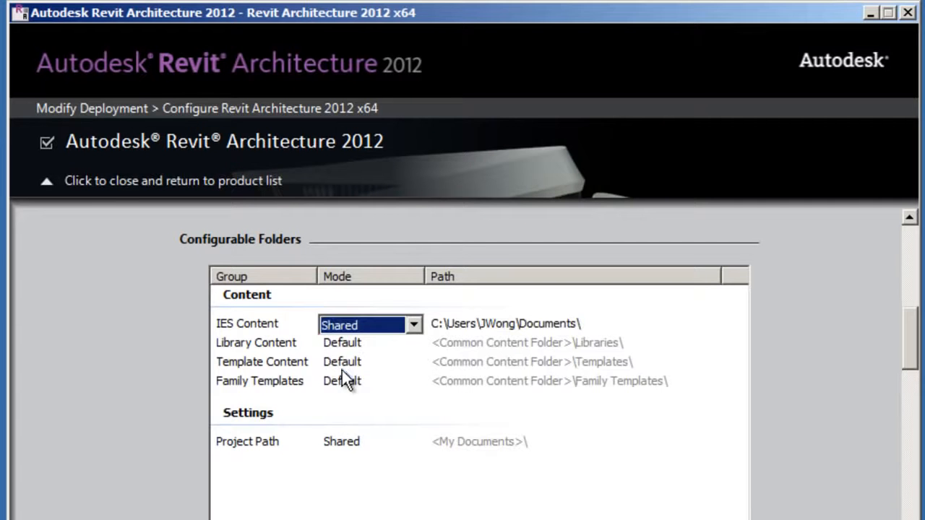
click(475, 324)
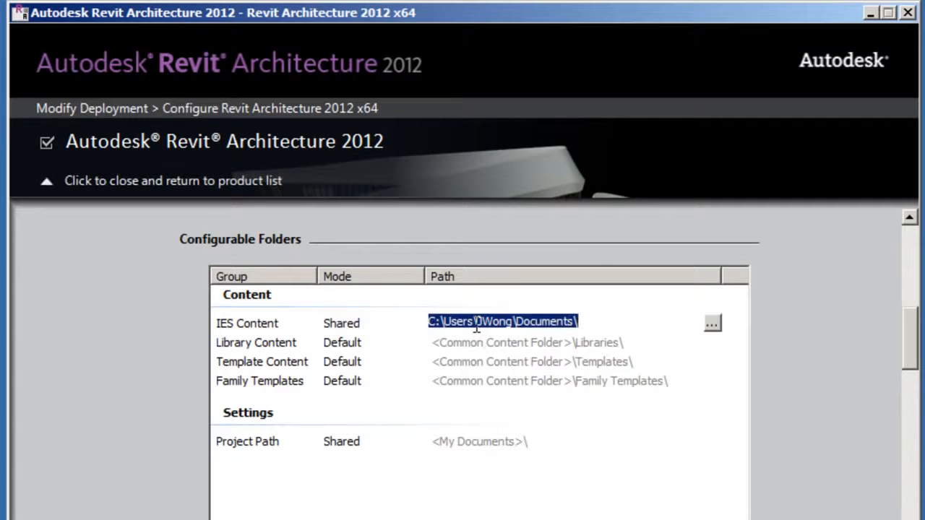
click(475, 325)
double_click(466, 321)
drag(591, 321, 428, 322)
key(ctrl+v)
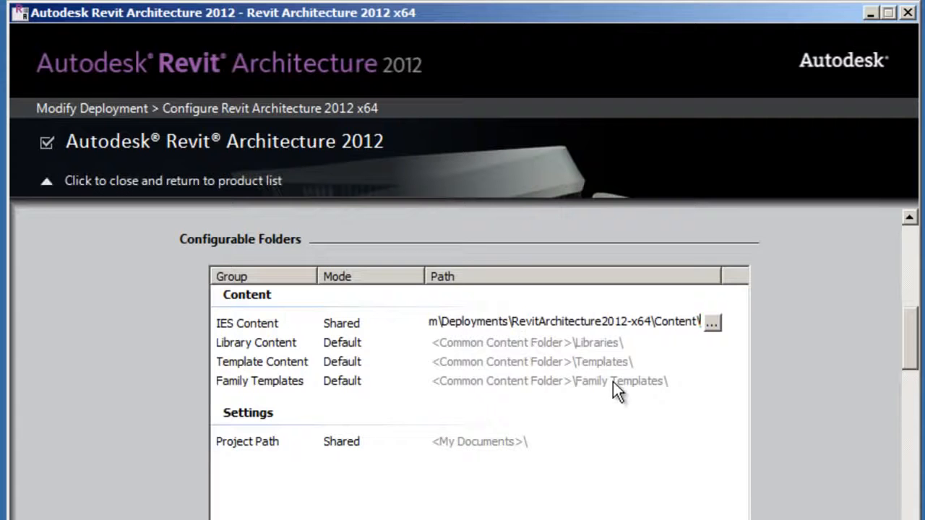
text(IES)
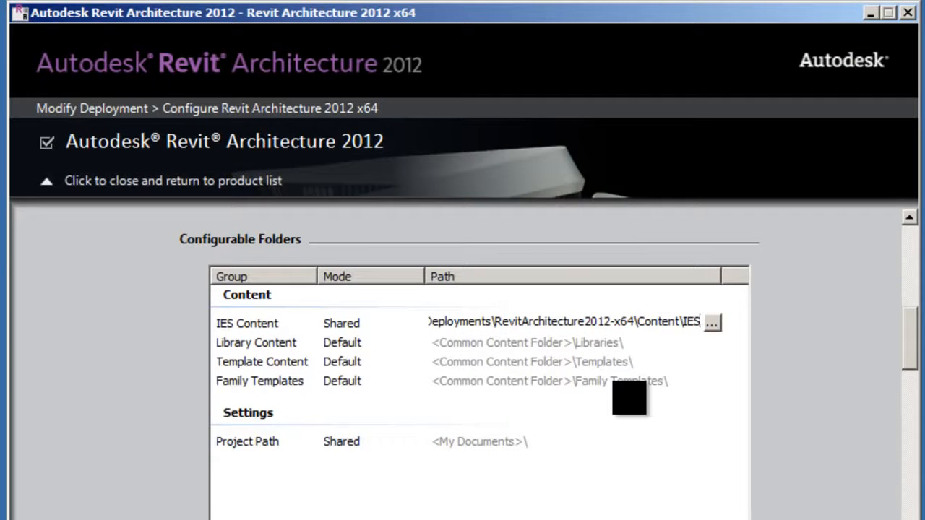
key(Return)
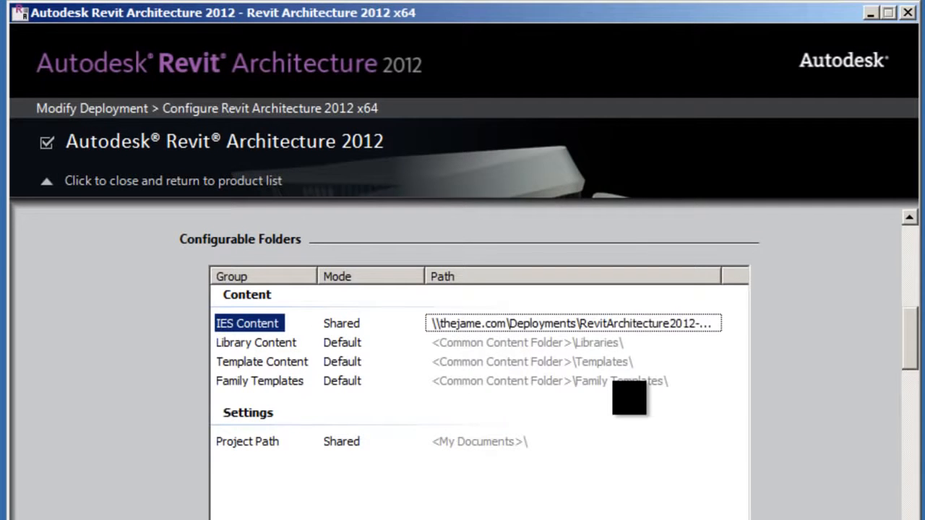
- Set the Library Content folder to Shared mode with the path \\thejame.com\Deployments\RevitArchitecture2012-x64\Content\Library
click(345, 340)
click(345, 339)
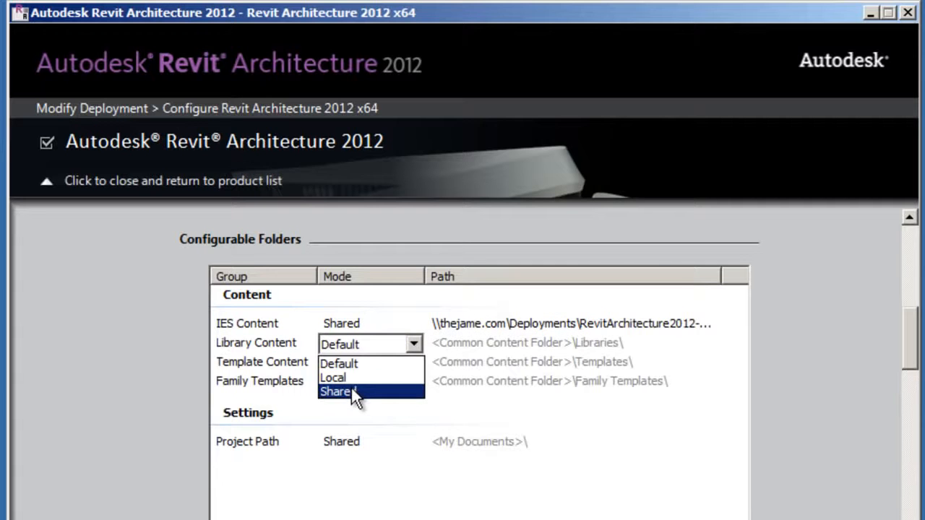
click(351, 391)
click(505, 342)
drag(597, 338, 387, 339)
key(ctrl+v)
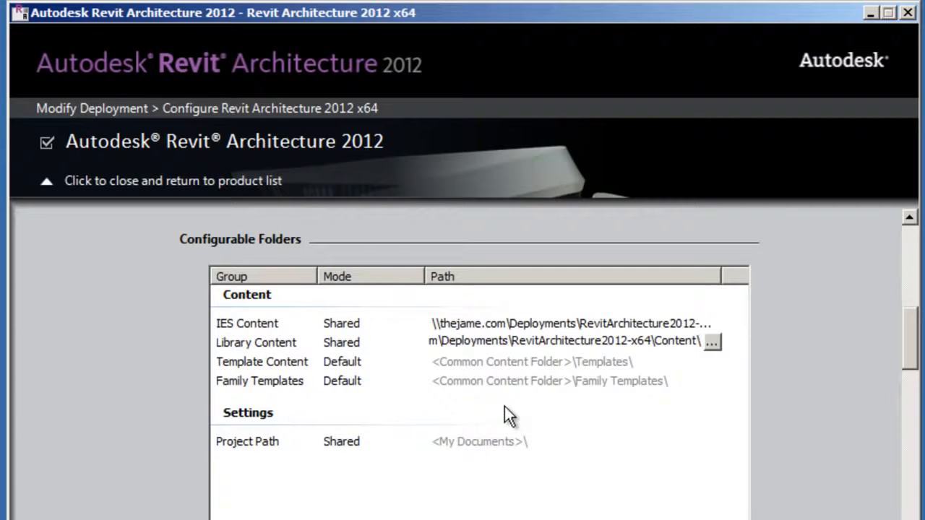
text(Library)
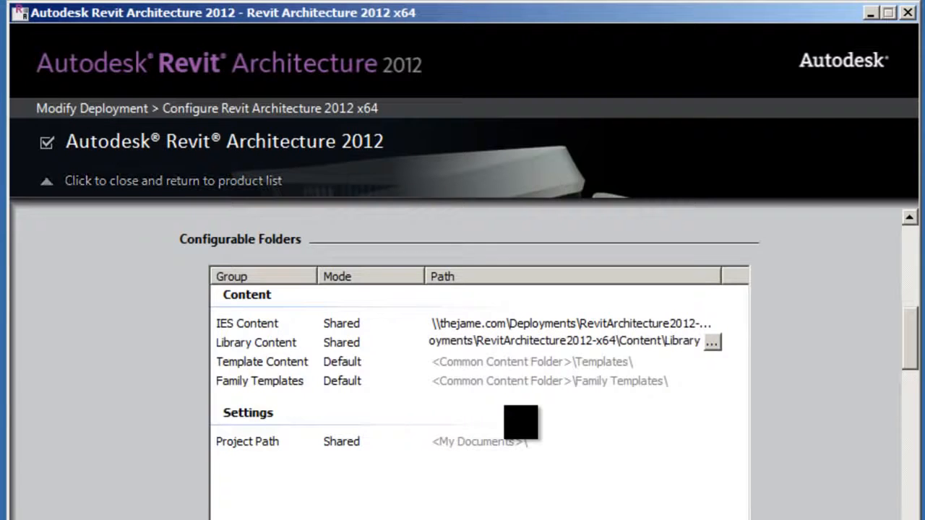
key(Return)
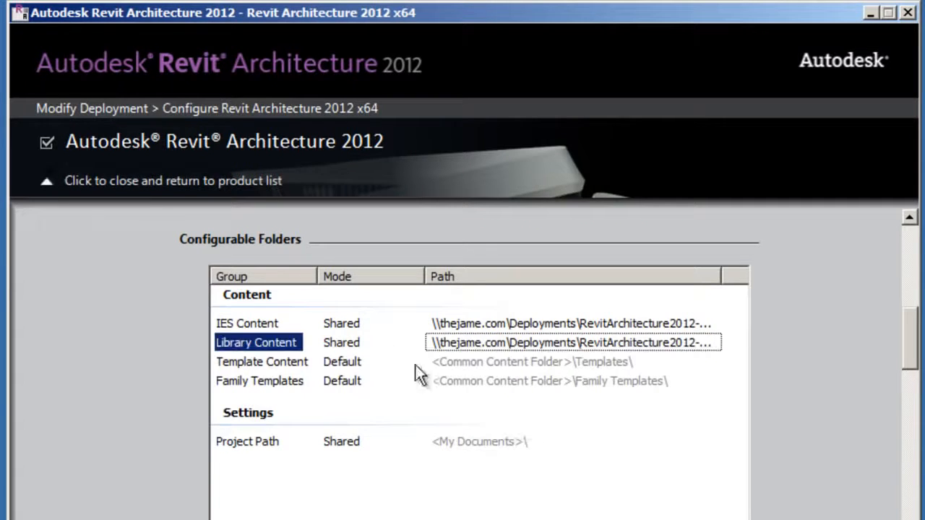
- Set the Template Content folder to Shared mode with the path \\thejame.com\Deployments\RevitArchitecture2012-x64\Content\Templates
click(326, 363)
click(327, 363)
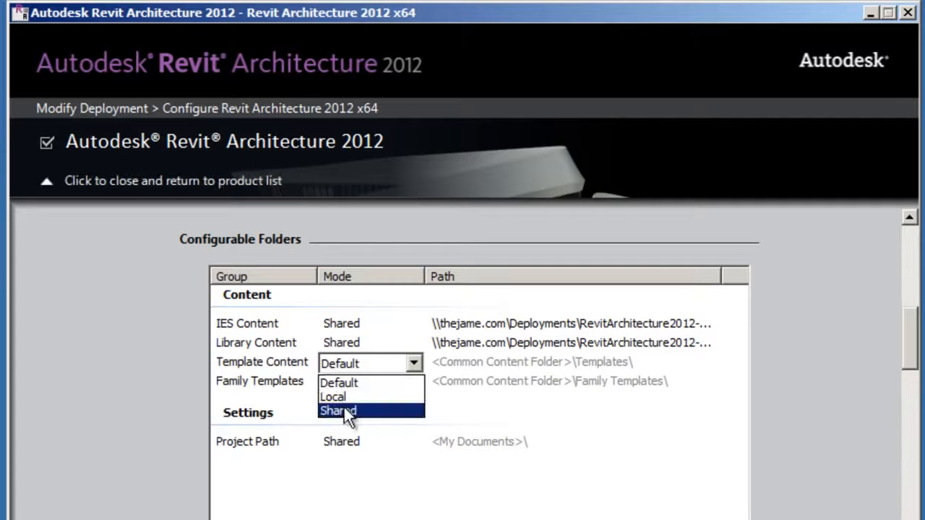
click(344, 408)
click(466, 361)
key(ctrl+v)
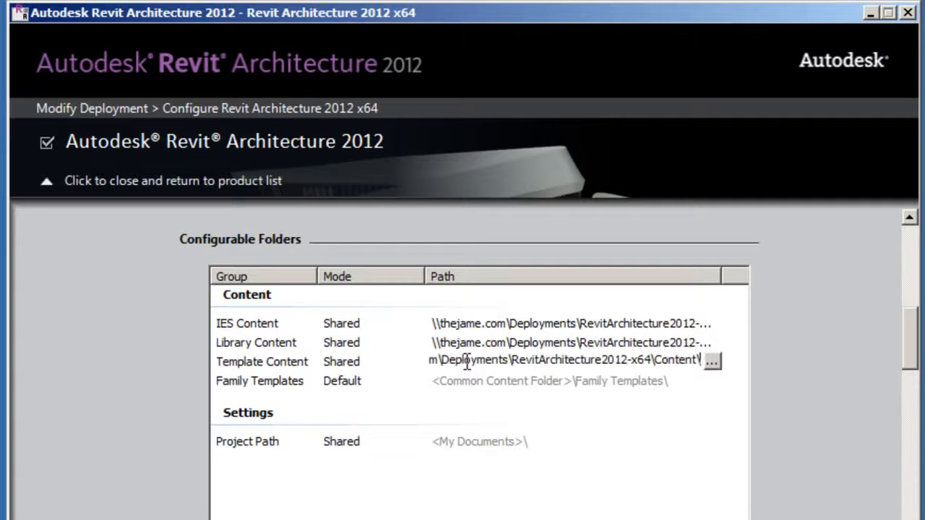
text(Templates)
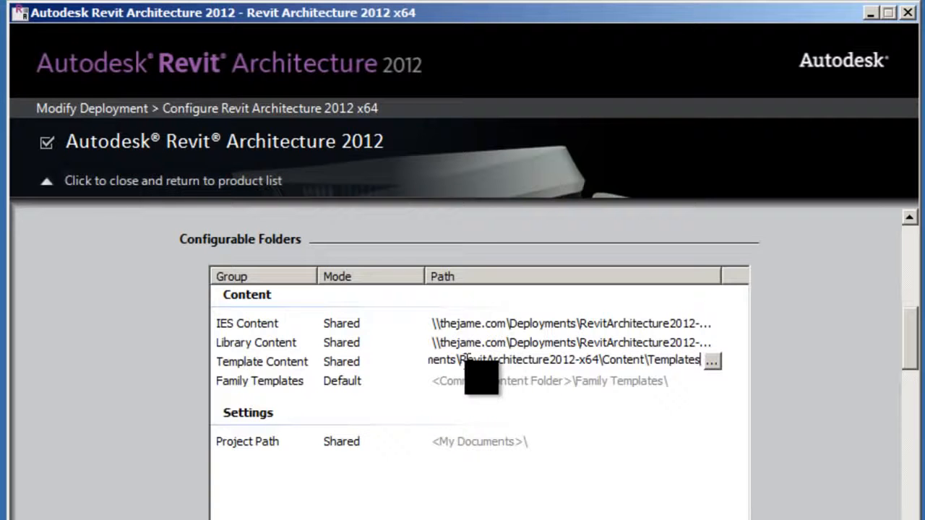
key(Return)
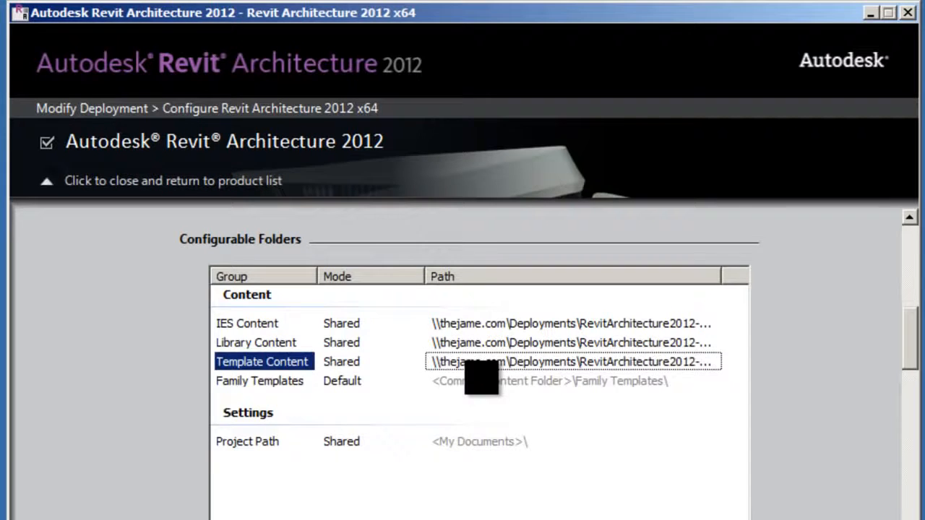
- Set the Family Templates folder to Shared mode with the path \\thejame.com\Deployments\RevitArchitecture2012-x64\Content\Family Templates
click(469, 383)
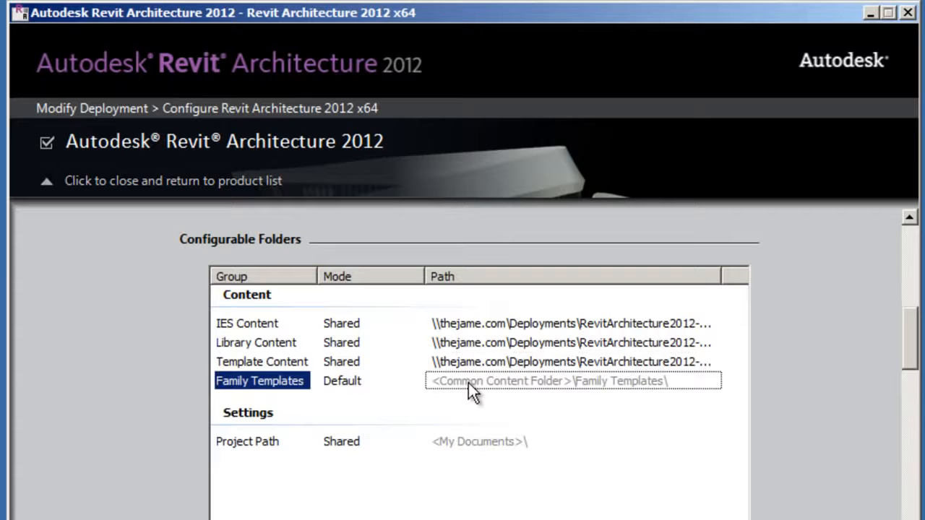
click(360, 388)
click(359, 388)
click(372, 429)
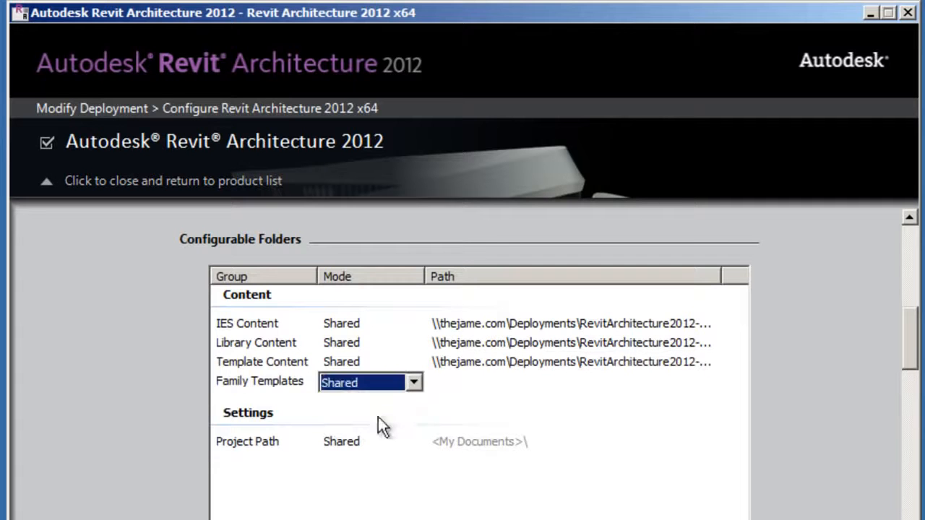
click(449, 383)
key(ctrl+v)
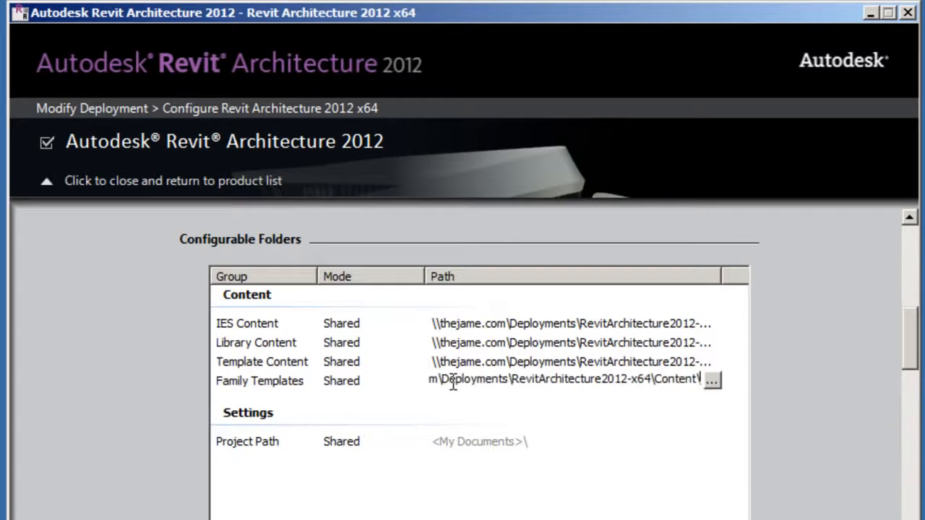
text(Family Templates)
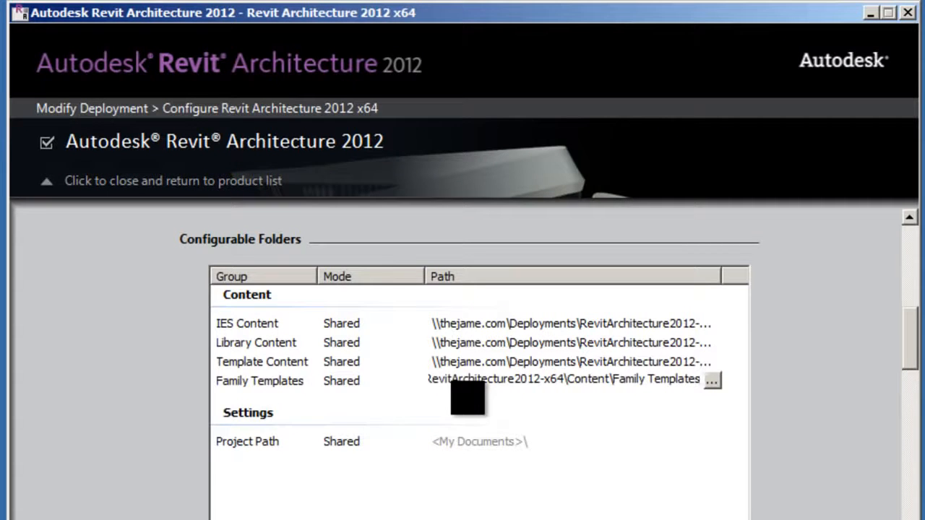
key(Return)
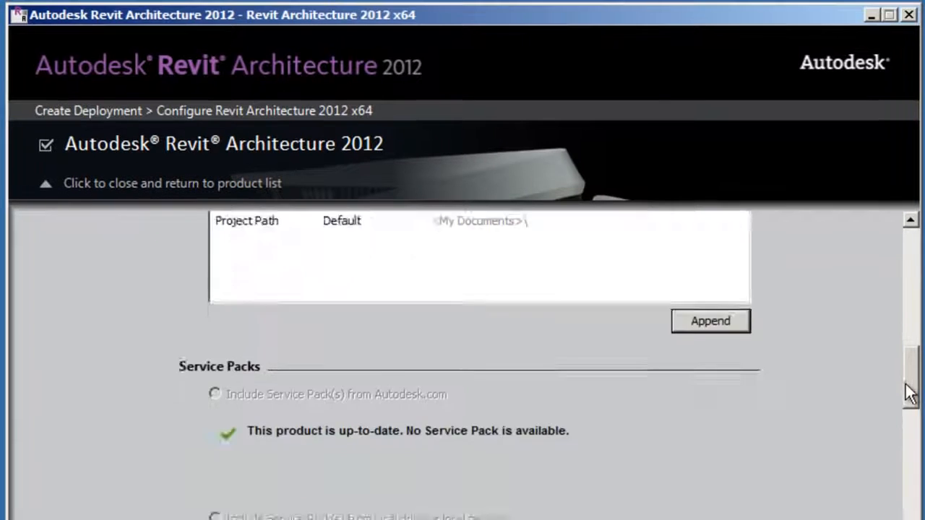
- In the Local Server Settings, choose to connect Revit to a local server and enter rs1 as the server
drag(910, 393, 894, 461)
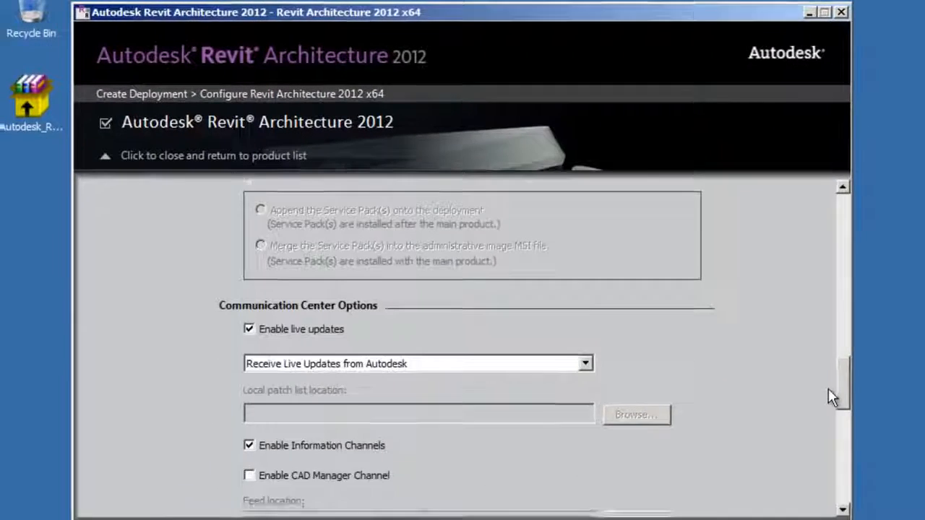
drag(828, 388, 828, 405)
drag(776, 350, 769, 397)
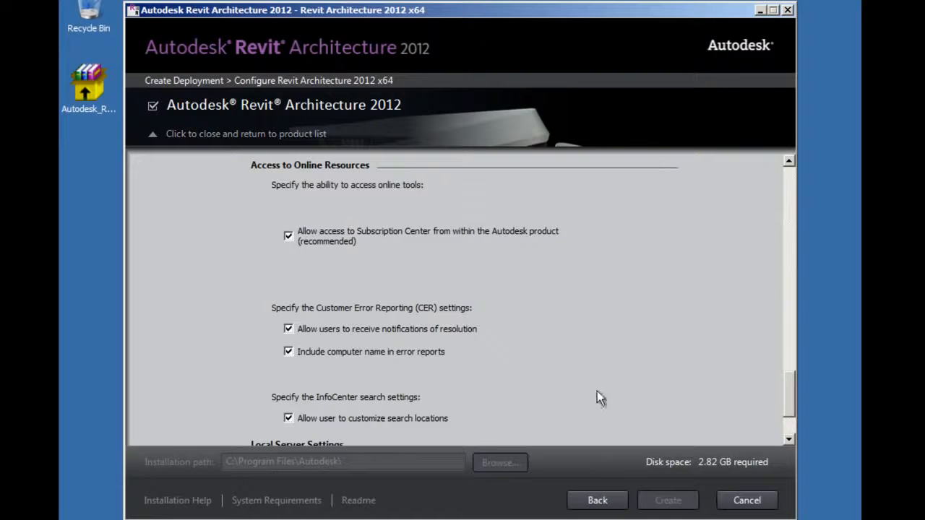
drag(791, 387, 790, 415)
click(366, 385)
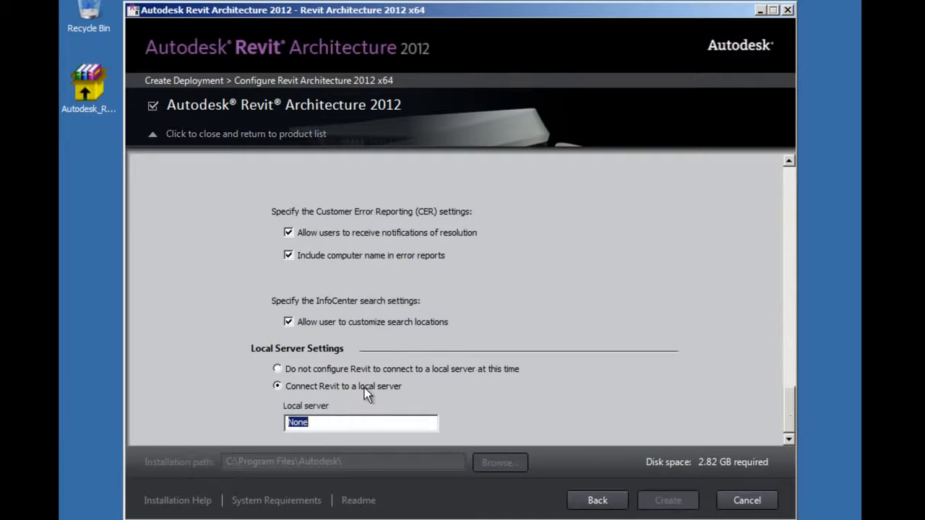
text(rs1)
- Return to the product list, accept continuing with server rs1, and create the deployment
click(206, 143)
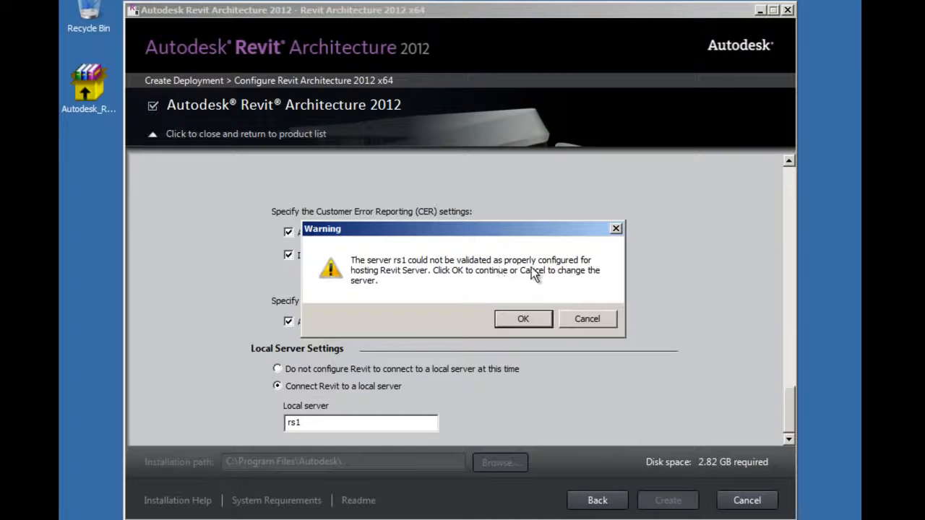
click(522, 319)
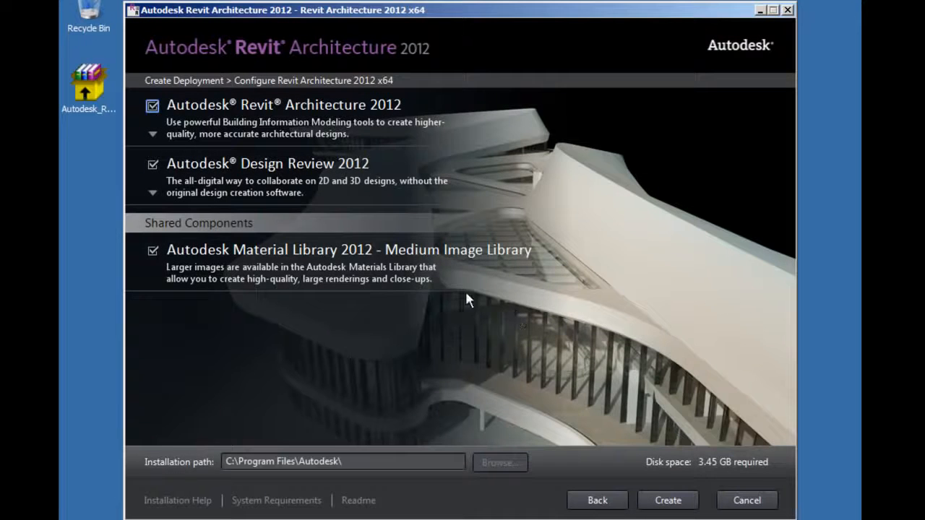
click(666, 501)
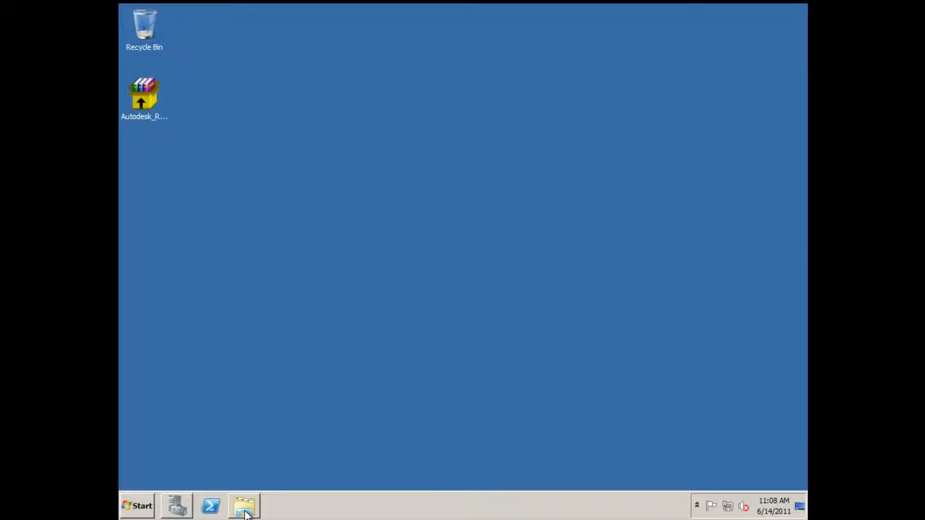
- In Windows Explorer, copy all the contents of revit2012deploymentutility.zip from the Downloads folder
click(245, 509)
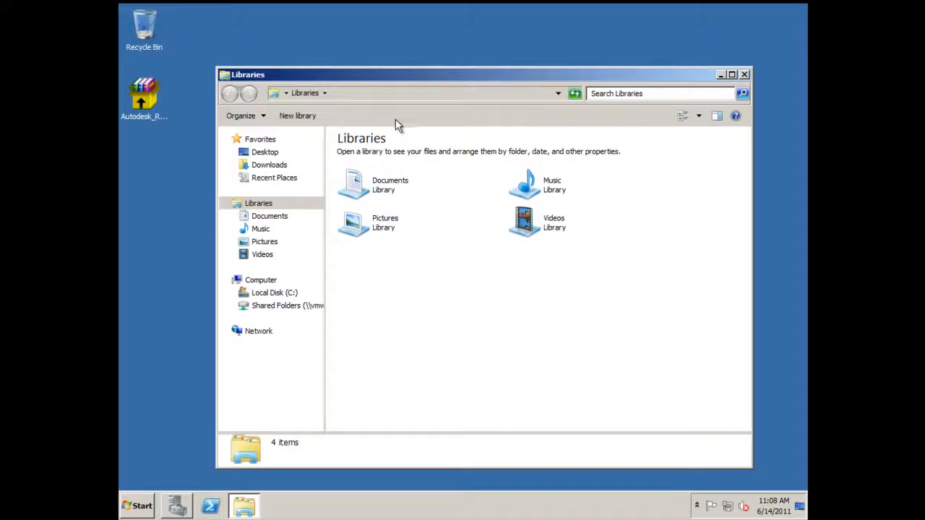
click(258, 166)
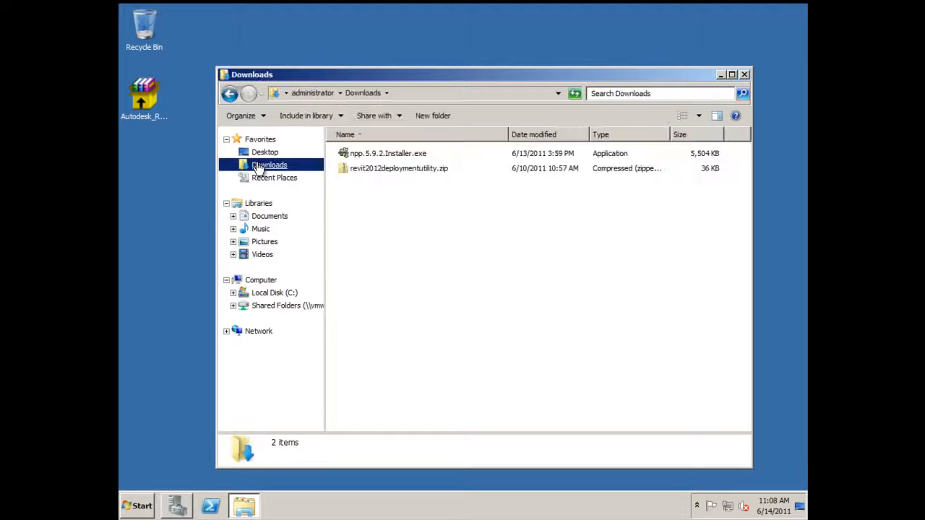
double_click(378, 172)
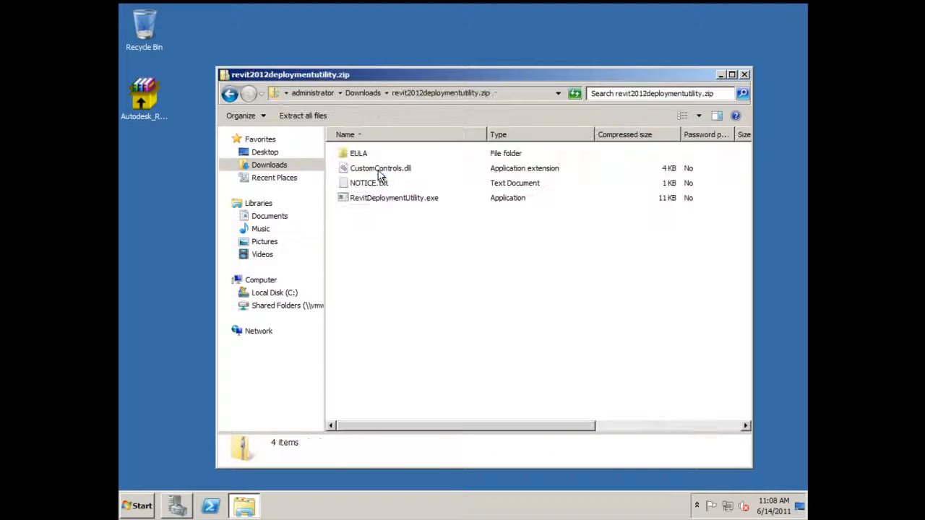
key(ctrl+a)
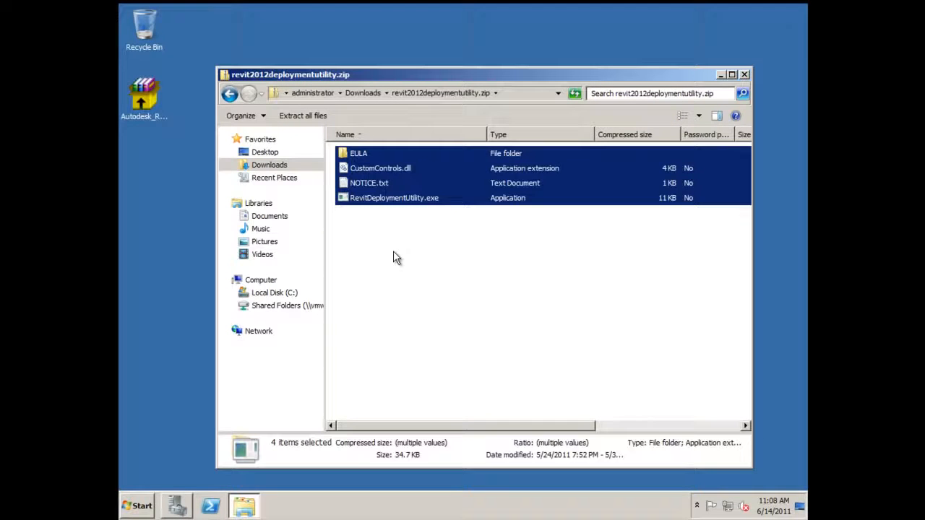
- Paste the deployment utility files into \\thejame.com\Deployments\RevitArchitecture2012-x64
click(511, 92)
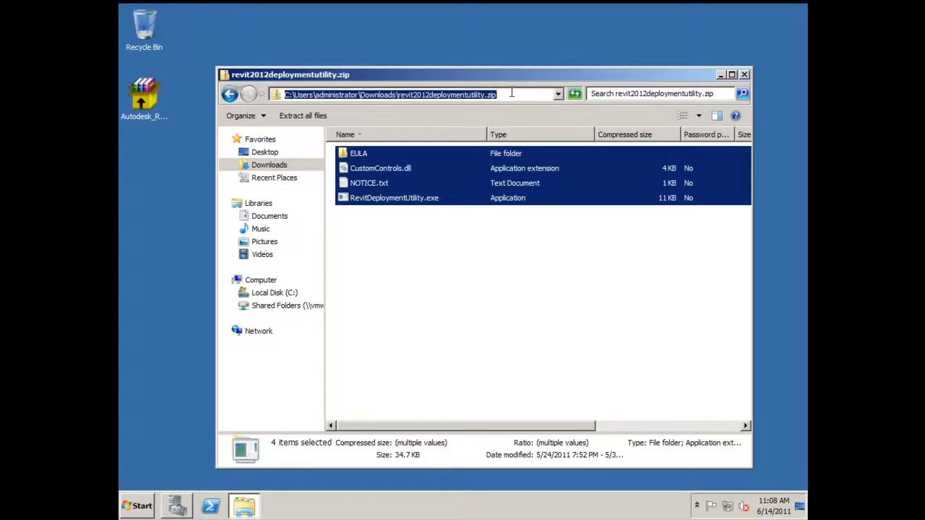
text(\\thejame.com\)
key(Down)
key(Down)
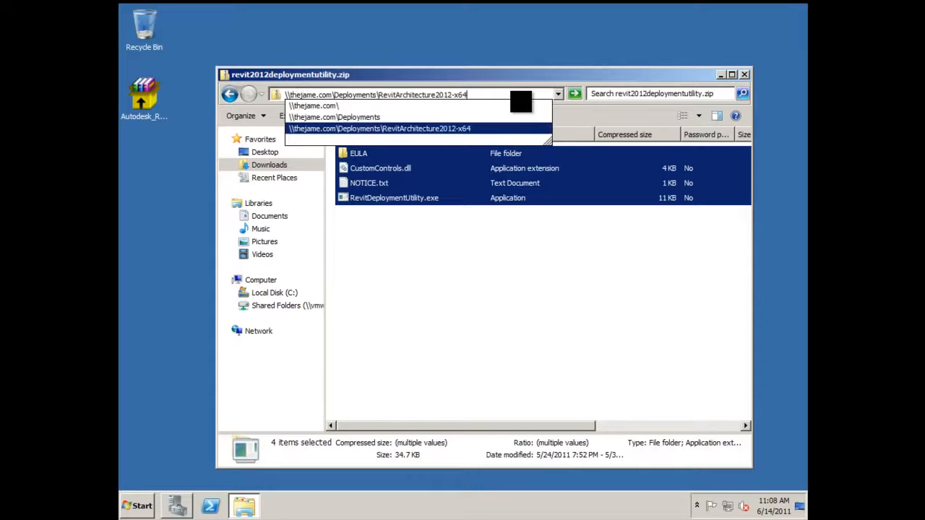
key(Return)
right_click(381, 199)
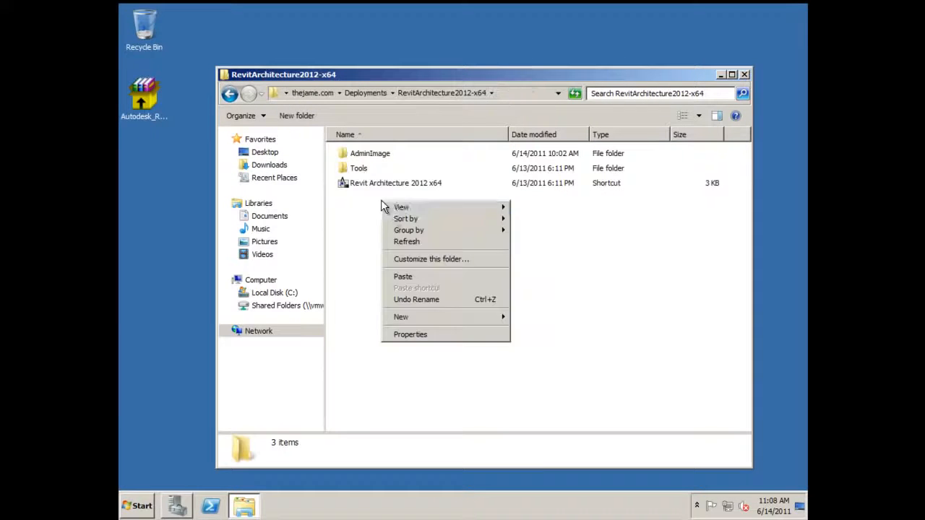
click(404, 276)
- Create a folder named Content in the RevitArchitecture2012-x64 deployment folder and open it
click(396, 290)
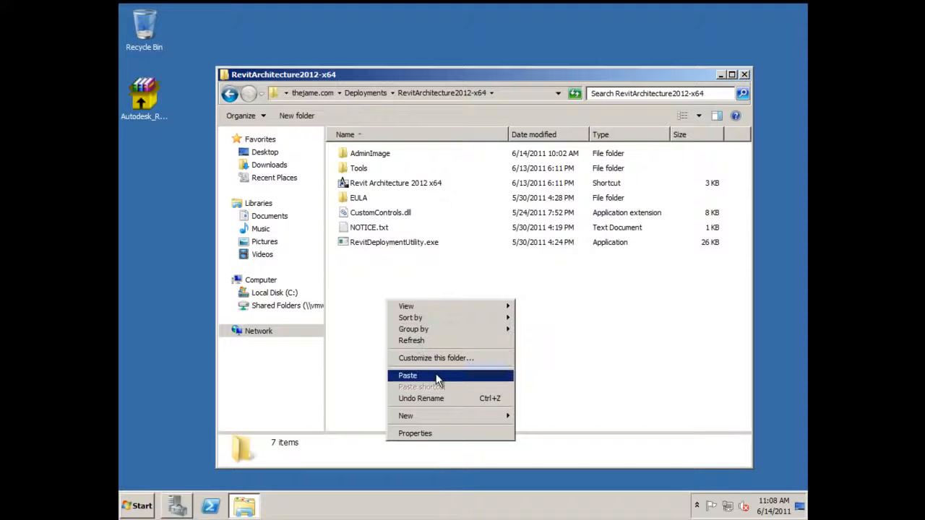
mouse_move(445, 415)
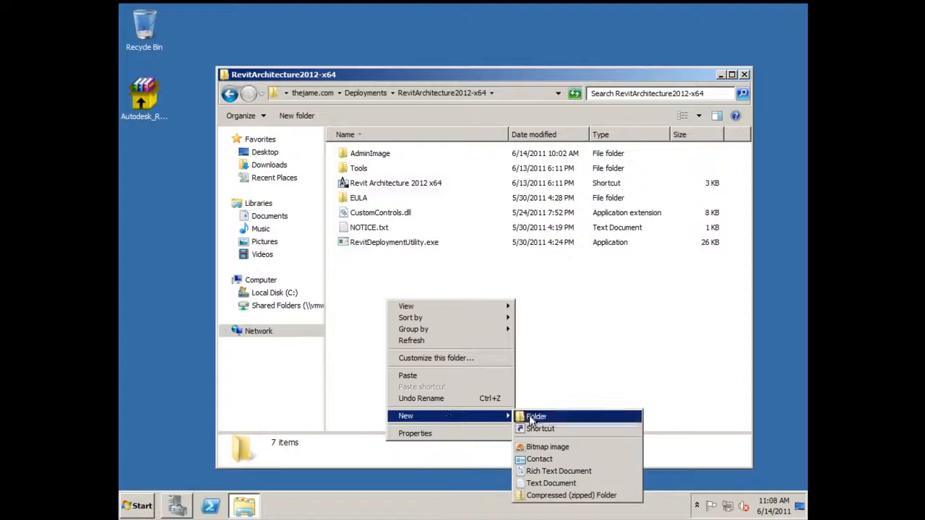
click(529, 415)
text(Content)
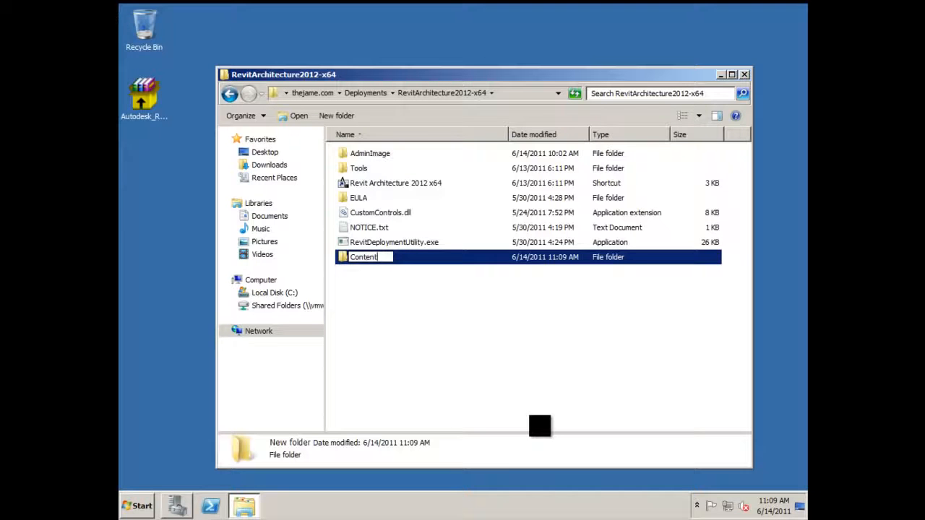
key(Return)
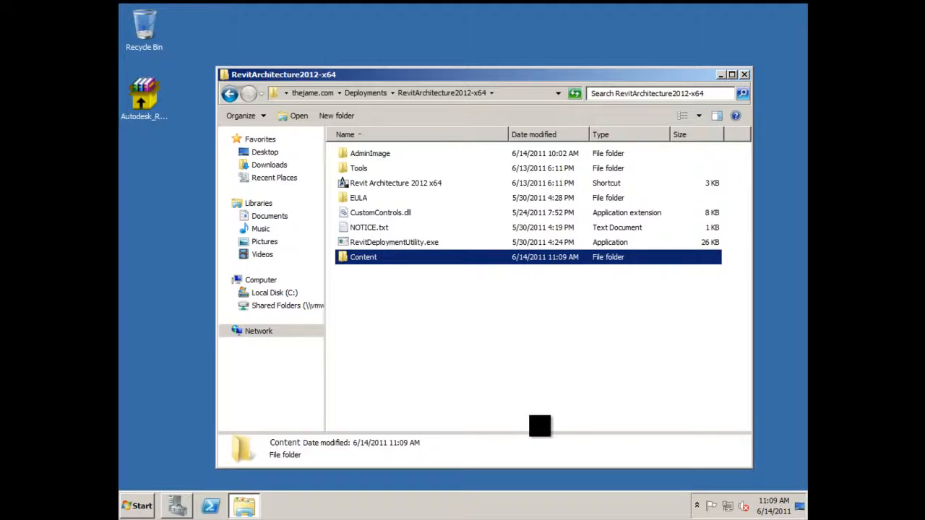
key(Return)
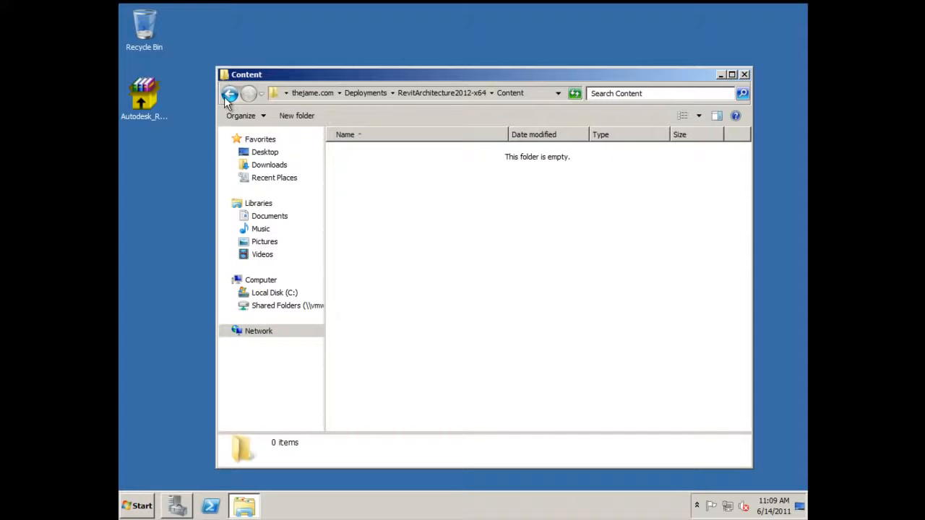
- Return to the RevitArchitecture2012-x64 folder and open AdminImage\x64\RAC2012
click(409, 93)
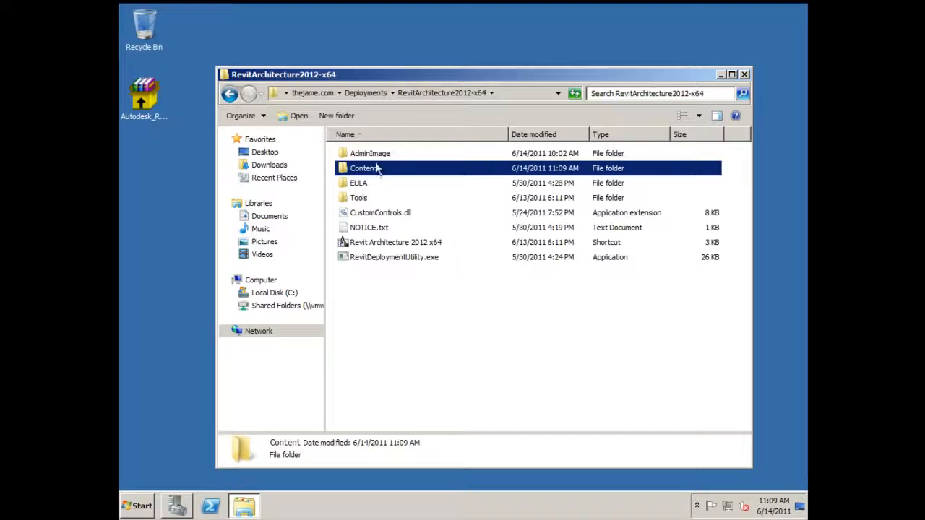
double_click(373, 154)
click(356, 320)
double_click(356, 323)
double_click(367, 169)
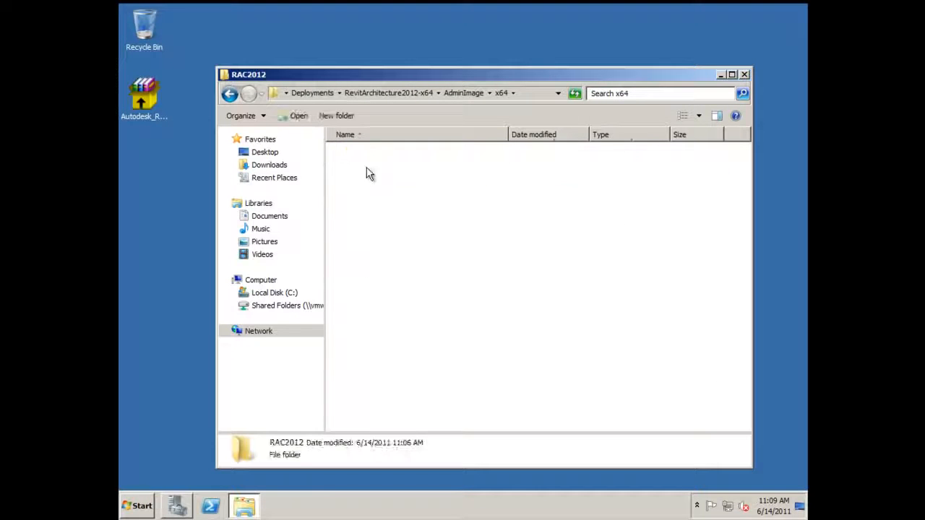
- Duplicate inifile.xml within the RAC2012 folder
click(375, 215)
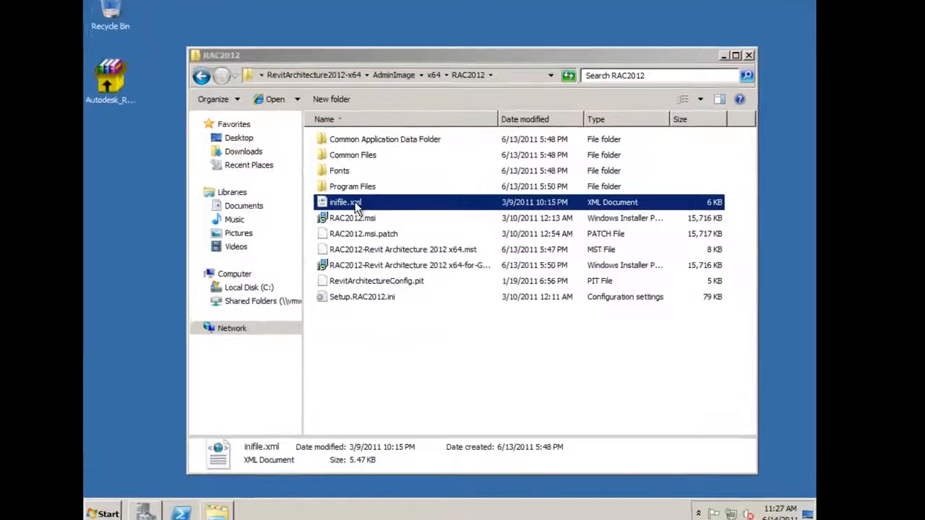
right_click(375, 214)
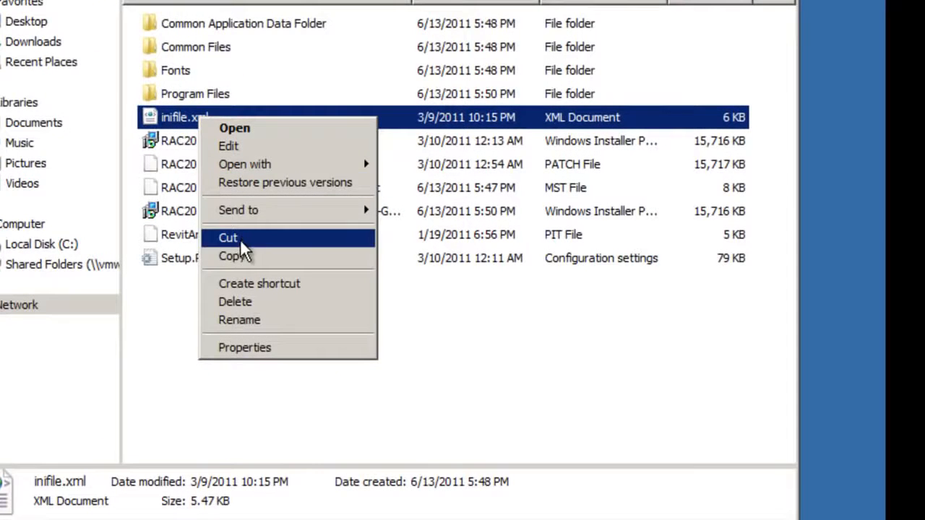
click(238, 254)
right_click(171, 320)
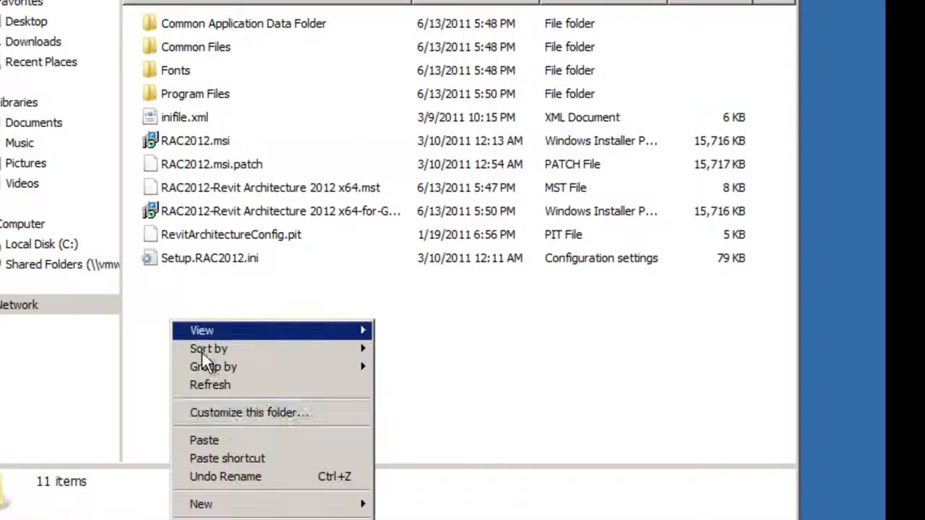
click(227, 440)
- Rename the duplicated XML file to "inifile - Backup.xml"
click(223, 287)
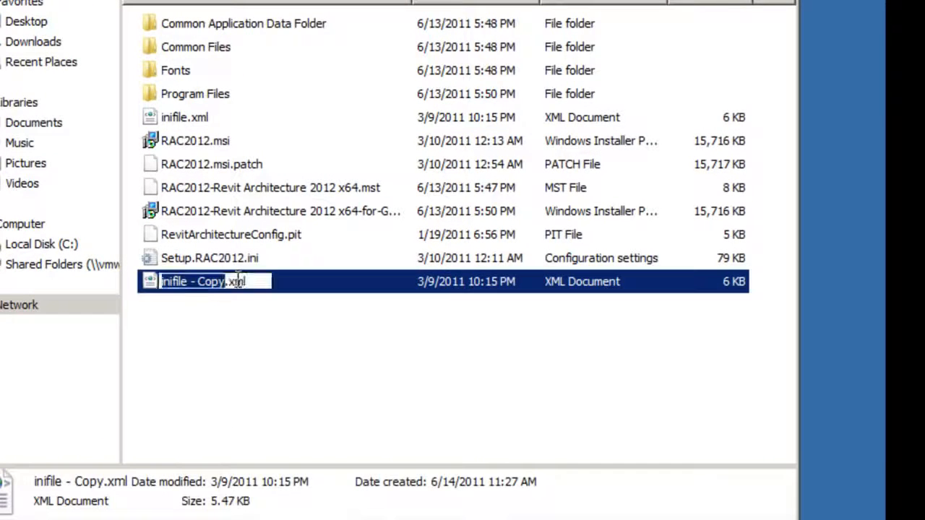
click(226, 282)
key(BackSpace)
key(BackSpace)
key(BackSpace)
key(BackSpace)
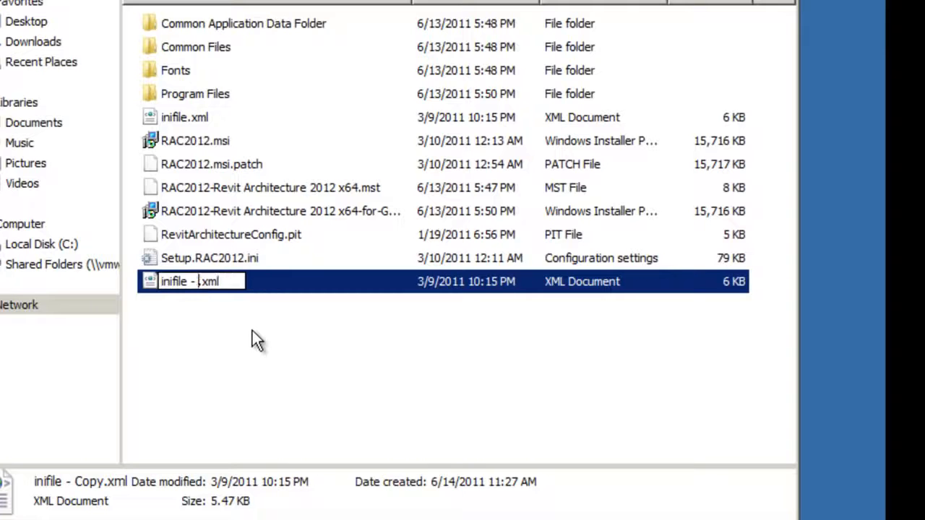
text(Backup)
key(Return)
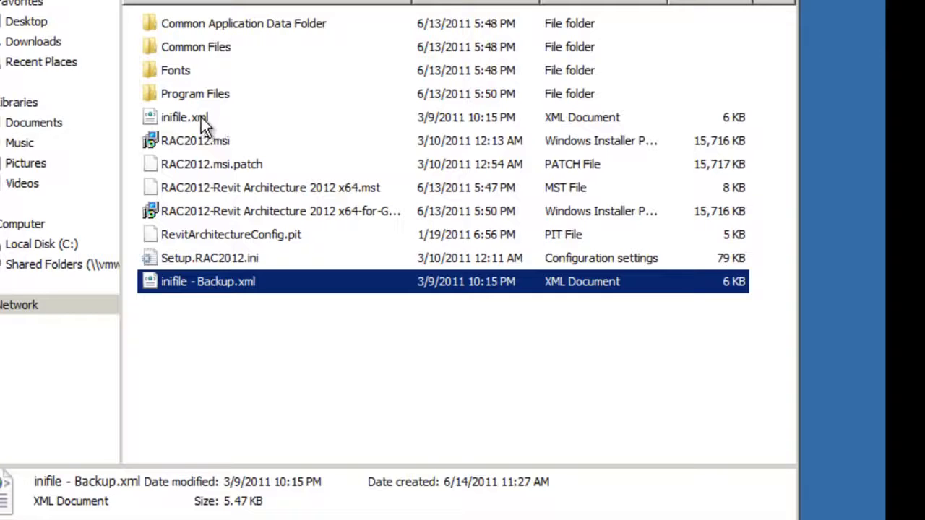
- Make a second copy of inifile.xml in the RAC2012 folder and rename it "inifile - MRC.xml"
right_click(210, 345)
click(269, 239)
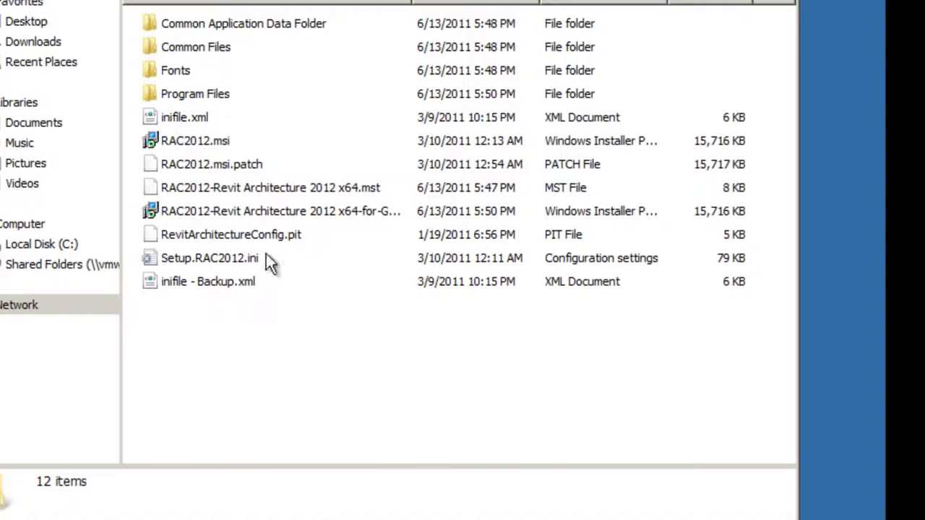
right_click(218, 307)
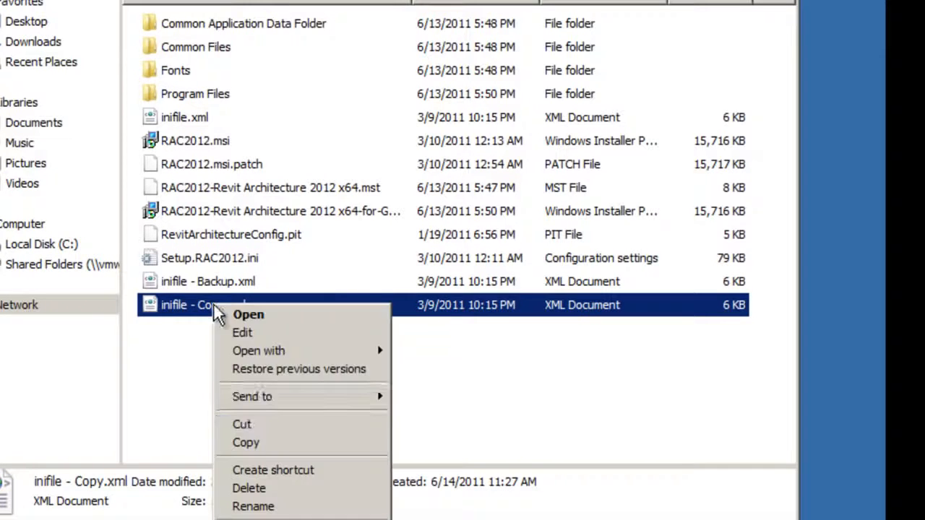
click(268, 505)
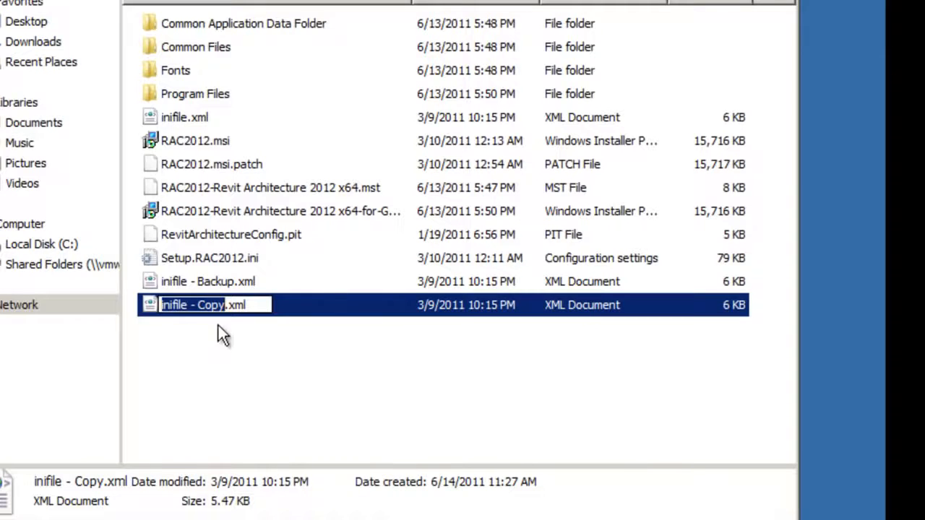
key(Right)
key(BackSpace)
key(BackSpace)
key(BackSpace)
key(BackSpace)
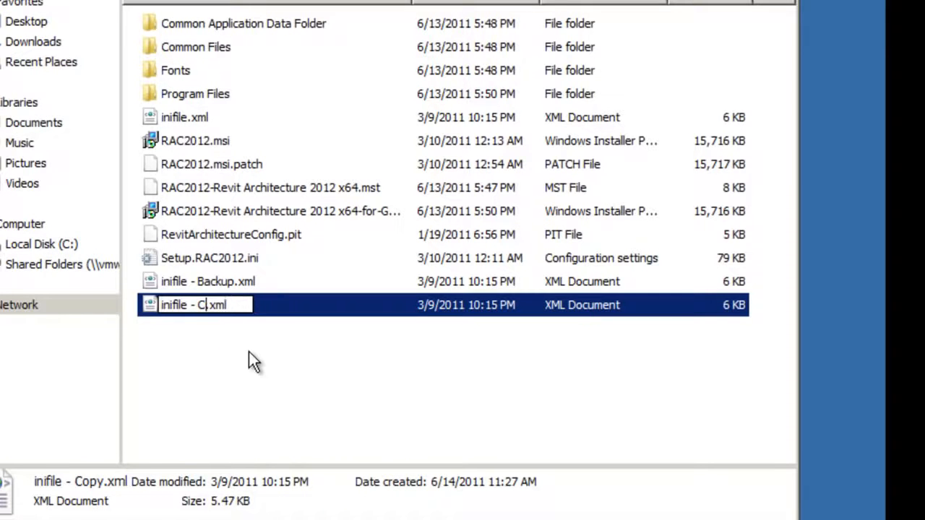
text(MRC)
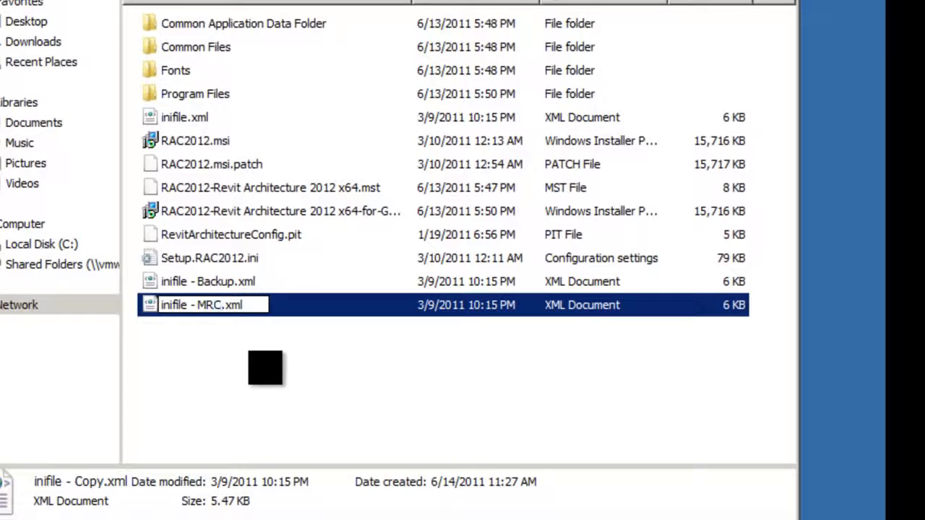
key(Return)
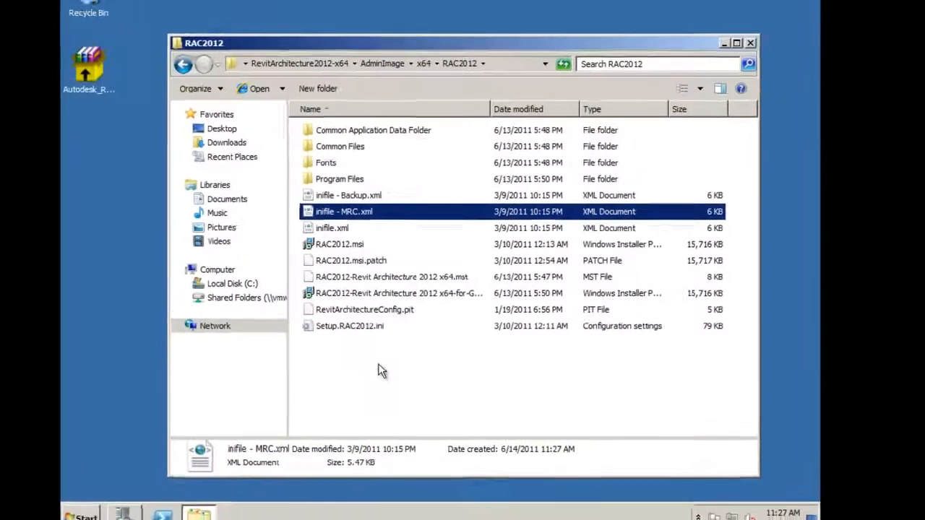
click(381, 371)
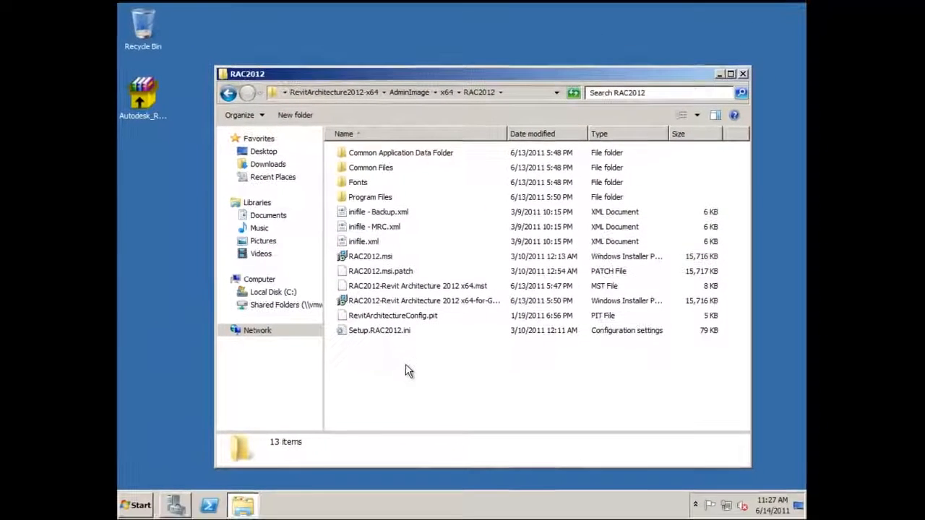
- In a new Explorer window, browse to Revit 2012 Deployment Issues on the Y: shared drive and open revit-MRC.ini in a maximized Notepad window
right_click(257, 509)
click(262, 442)
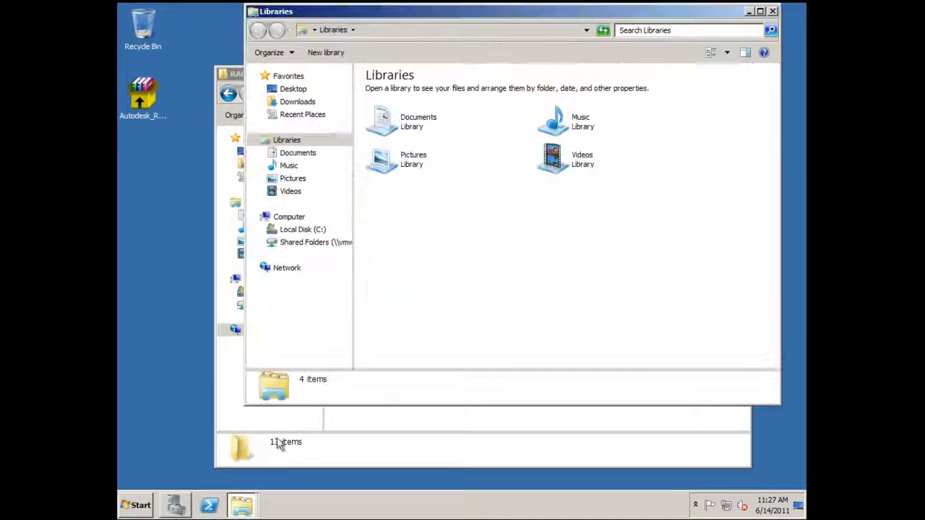
click(322, 243)
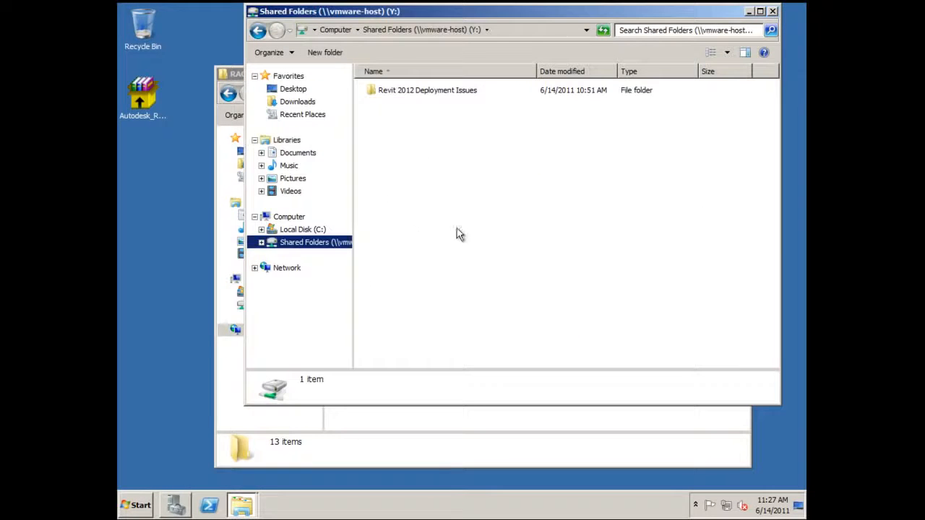
double_click(440, 96)
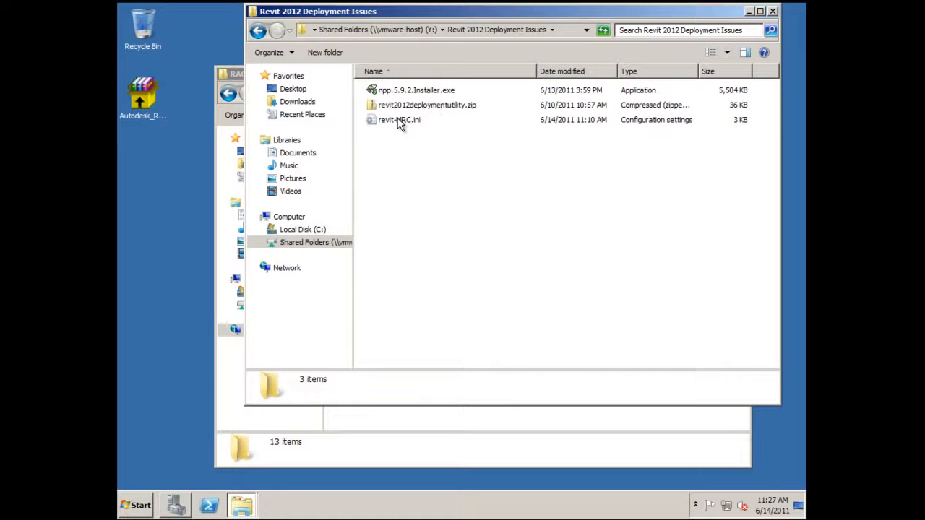
click(399, 123)
double_click(399, 123)
double_click(425, 45)
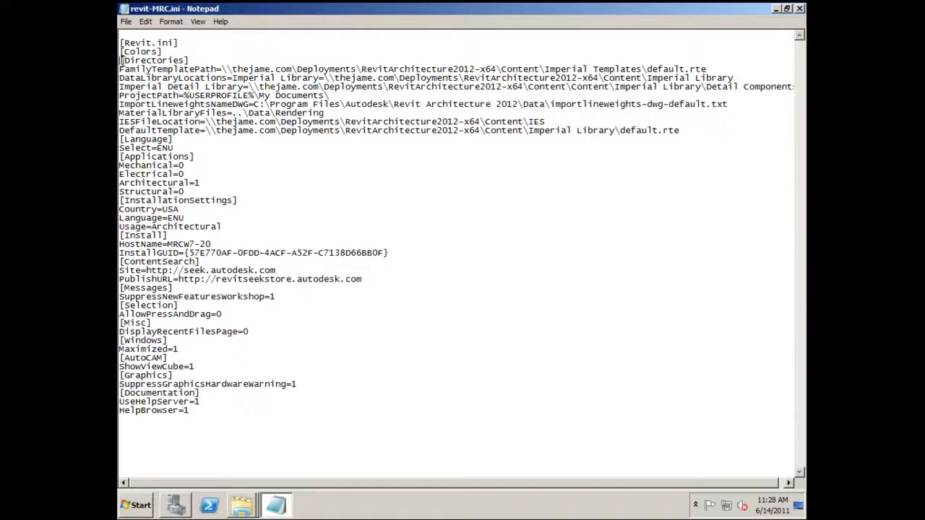
- Examine the network content paths under [Directories] and the remaining settings in revit-MRC.ini, and close the file
drag(168, 53, 194, 59)
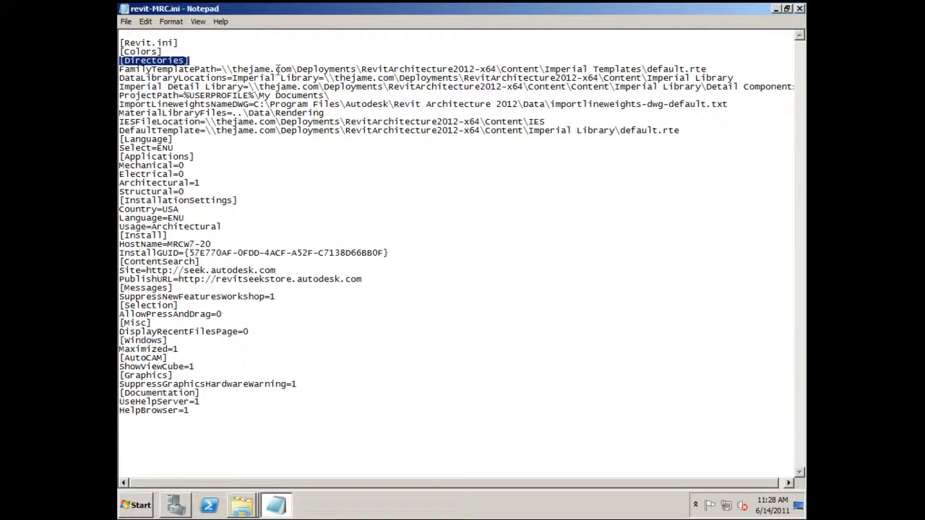
click(223, 68)
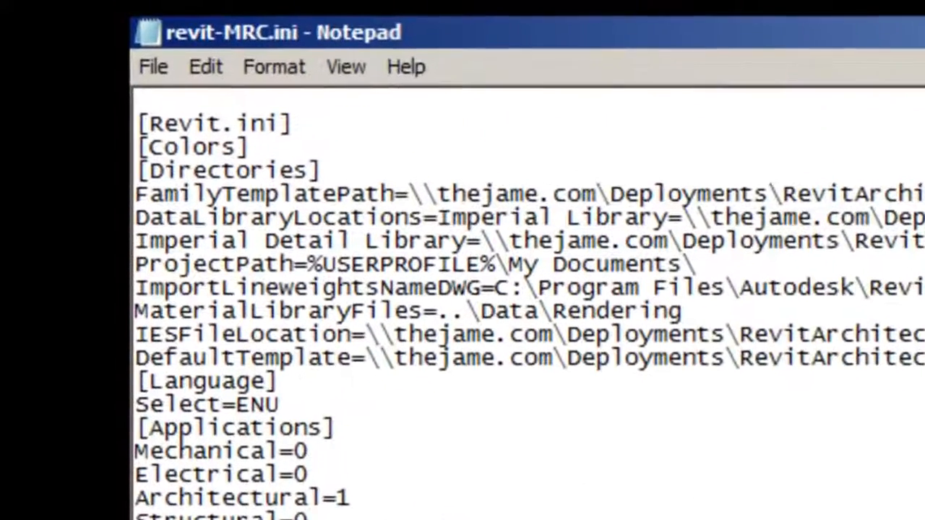
key(shift+End)
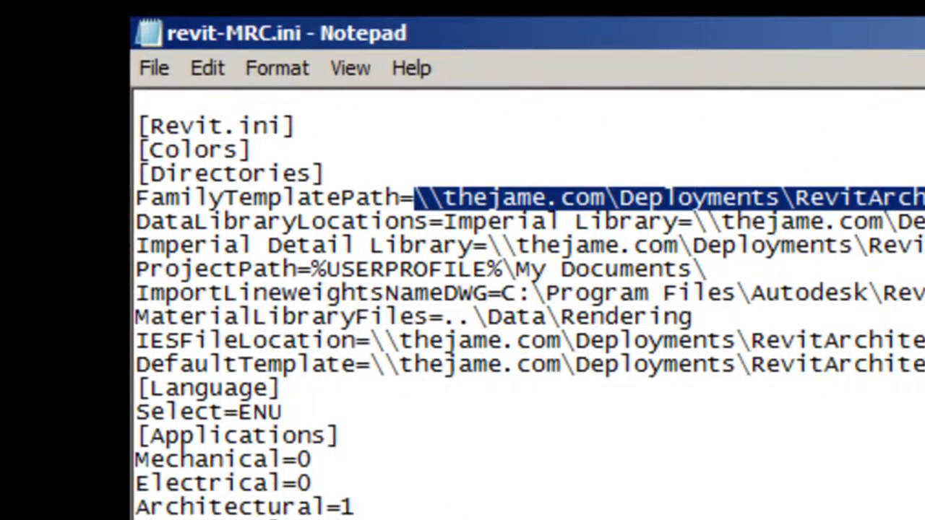
click(494, 245)
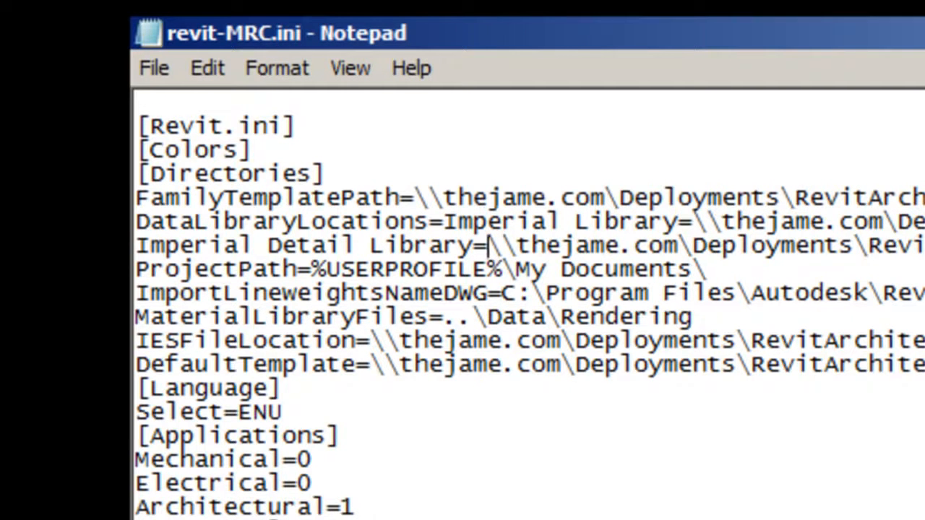
key(shift+End)
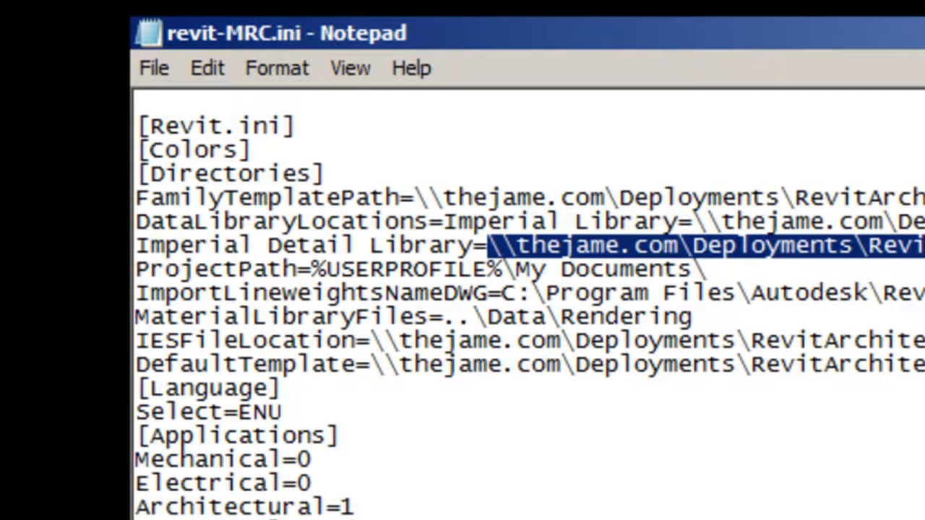
click(341, 426)
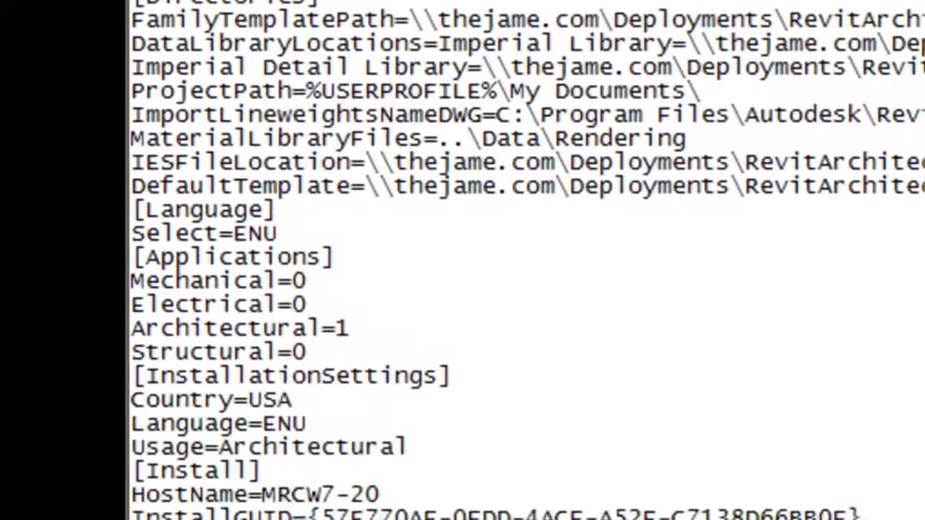
drag(128, 456, 645, 373)
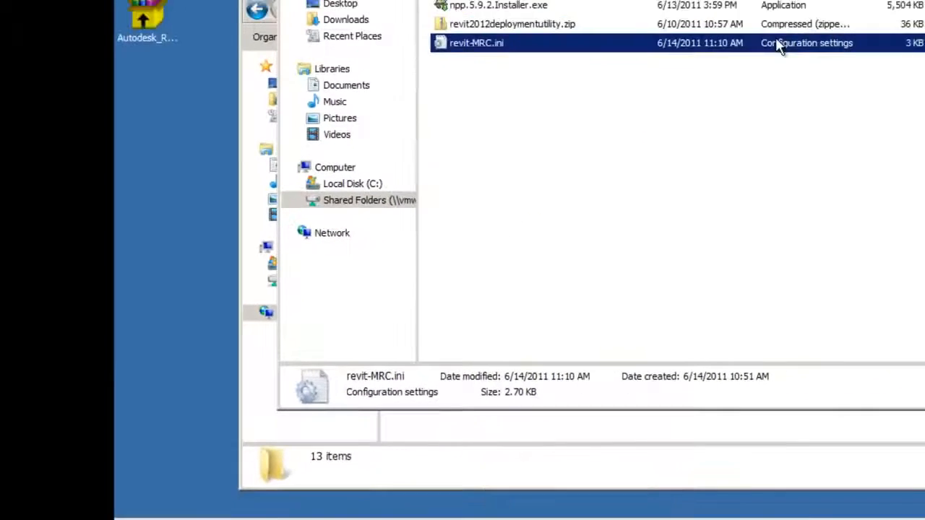
- Copy revit-MRC.ini from Revit 2012 Deployment Issues into the deployment's RAC2012 folder
right_click(477, 88)
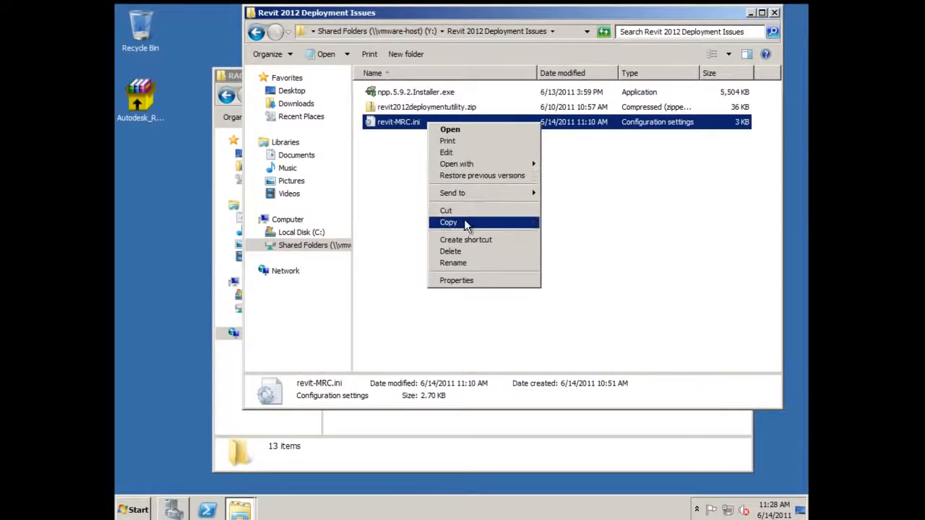
click(507, 195)
click(750, 13)
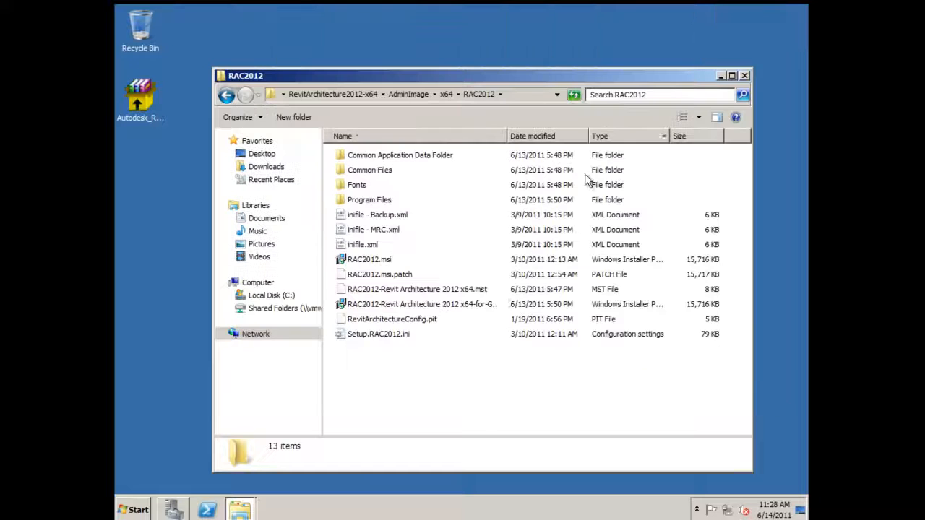
right_click(383, 386)
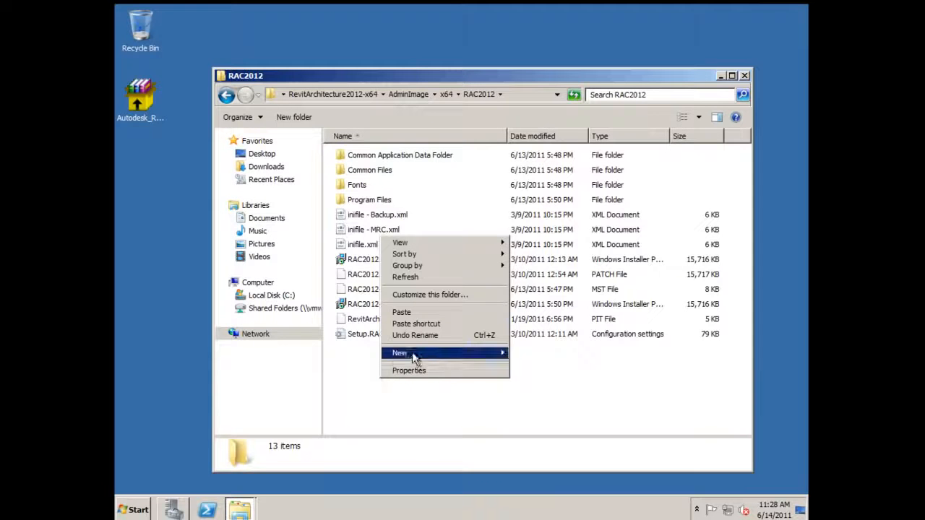
click(413, 310)
click(404, 408)
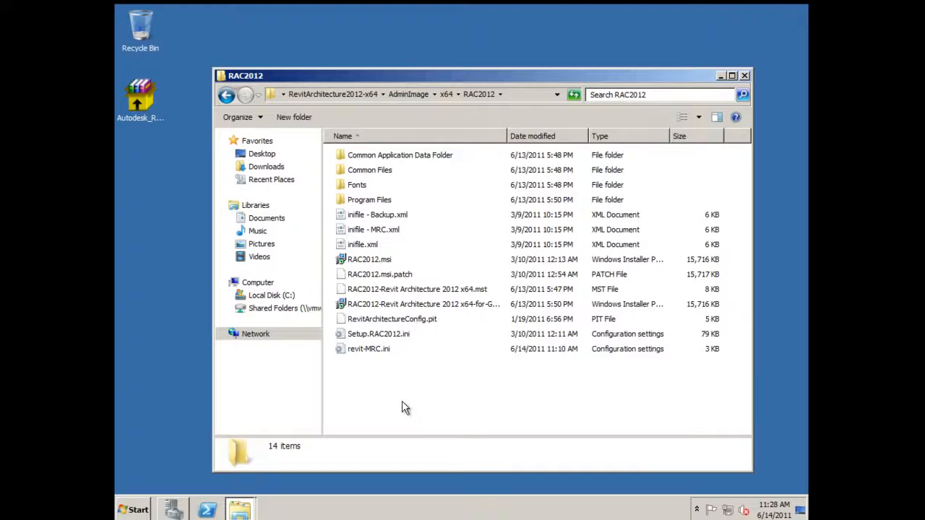
- Run RevitDeploymentUtility.exe from the RevitArchitecture2012-x64 folder and accept its license agreement
click(328, 93)
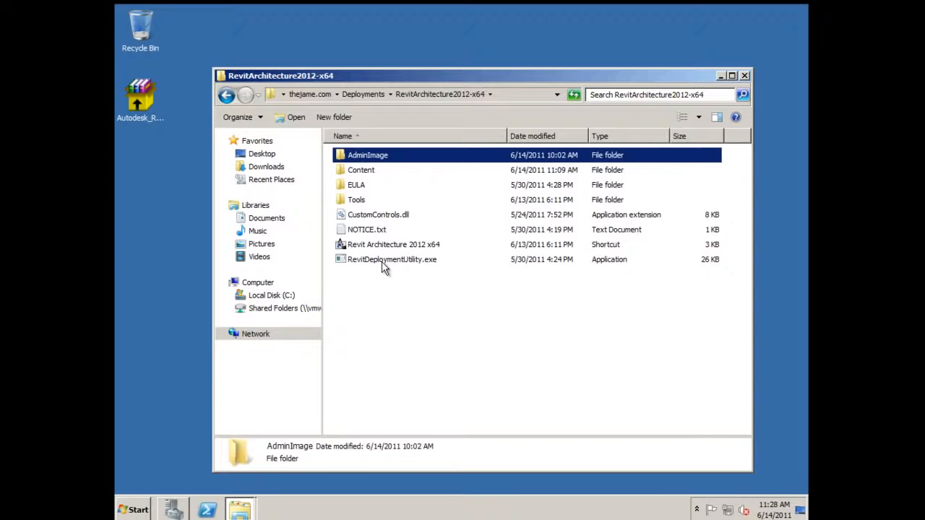
double_click(383, 261)
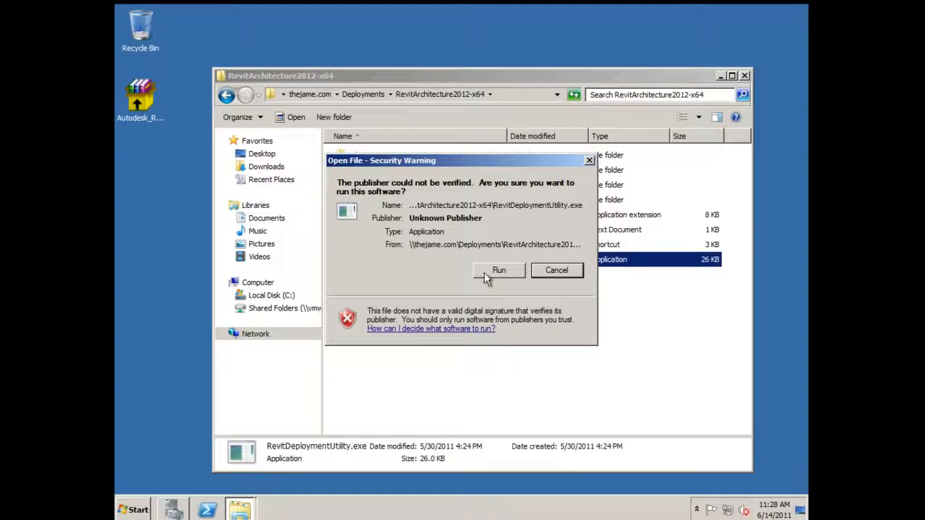
click(486, 279)
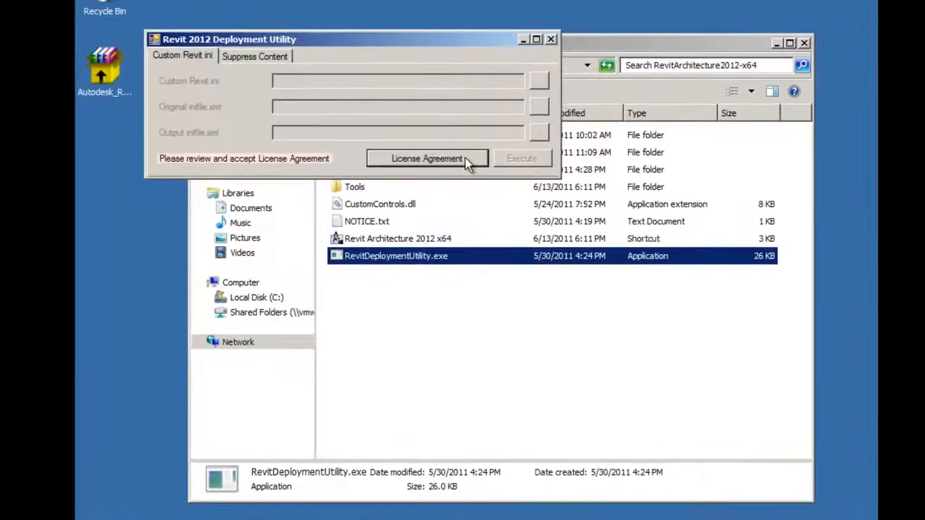
click(465, 157)
click(567, 395)
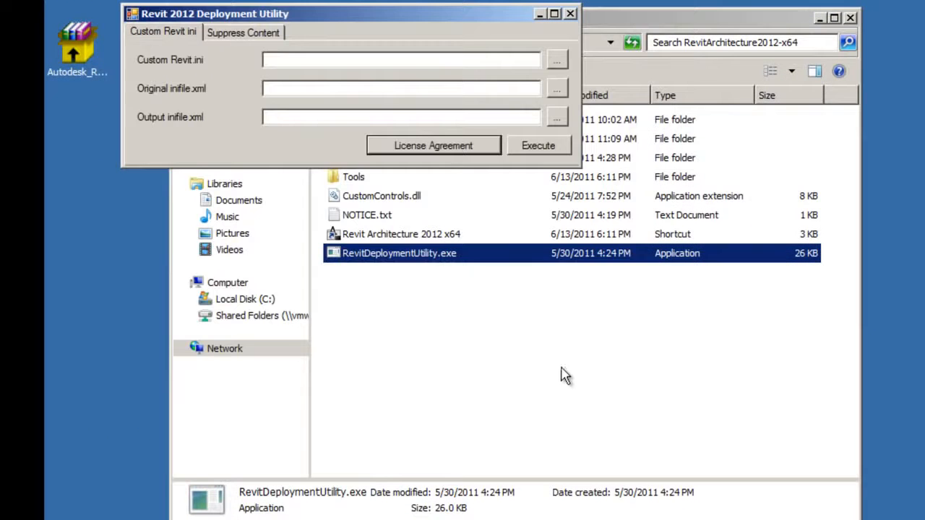
- Choose revit-MRC.ini from the RAC2012 folder as the Custom Revit.ini file
click(557, 61)
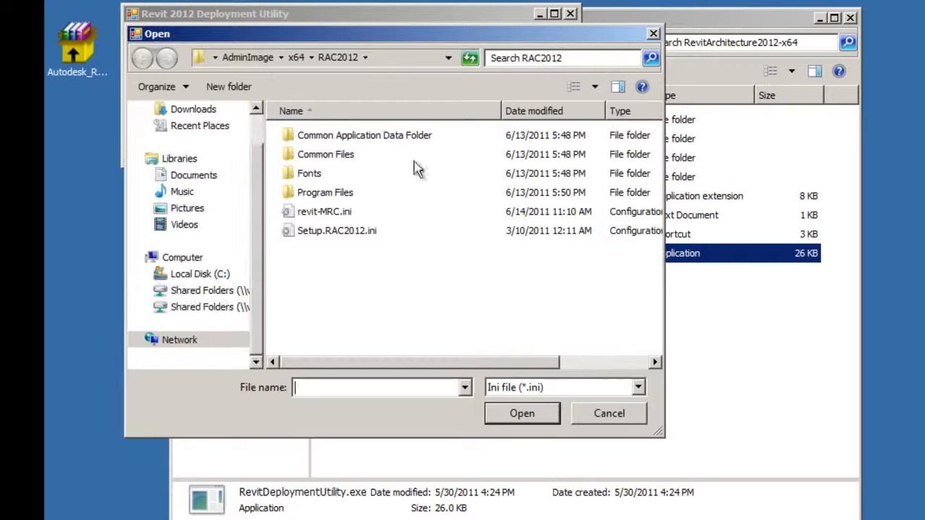
click(344, 211)
click(520, 411)
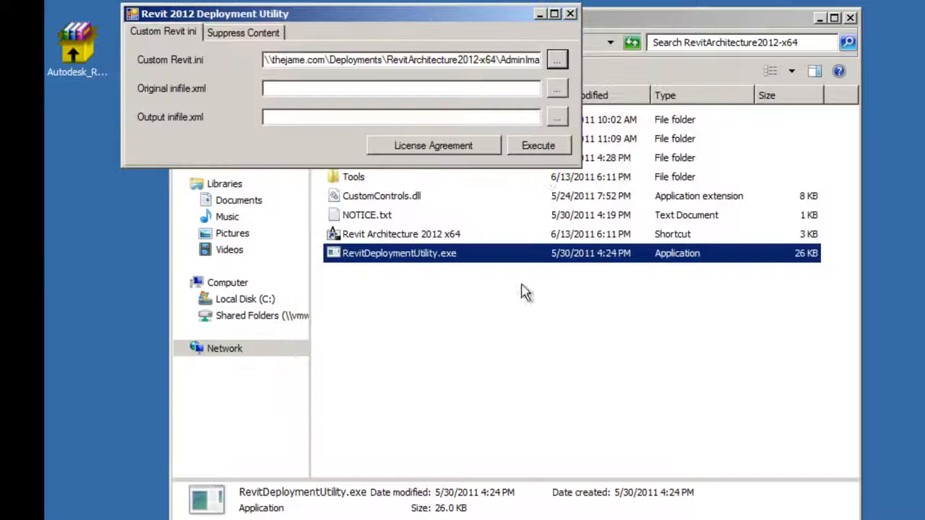
- Set inifile.xml as the original inifile and "inifile - MRC.xml" as the output inifile
click(557, 88)
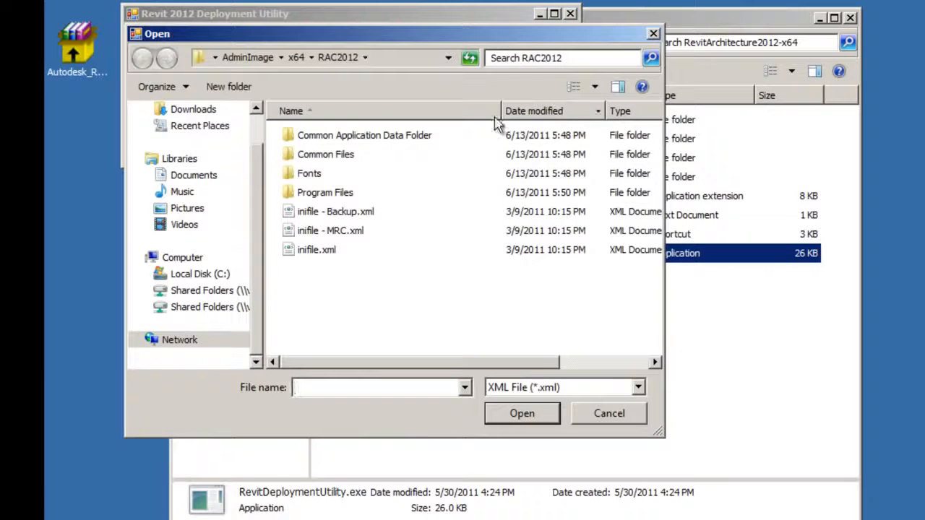
click(322, 253)
click(516, 412)
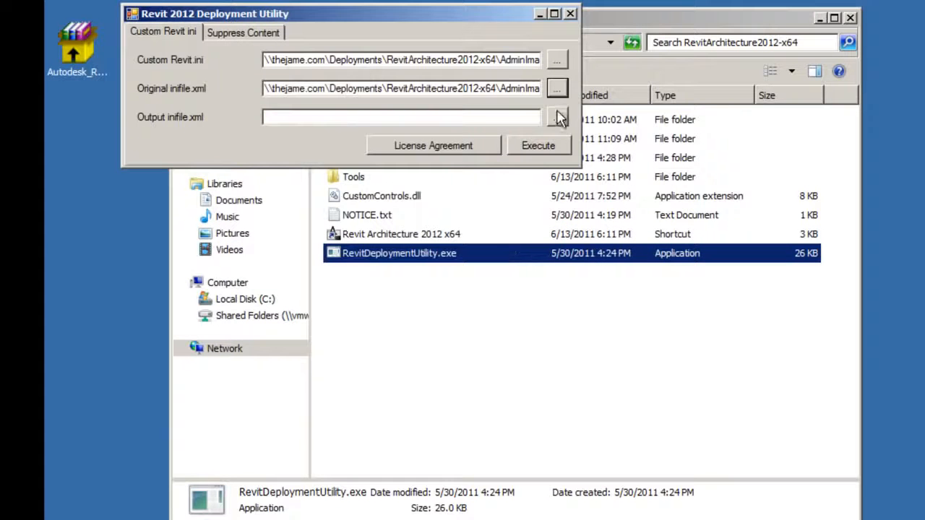
click(558, 118)
click(342, 233)
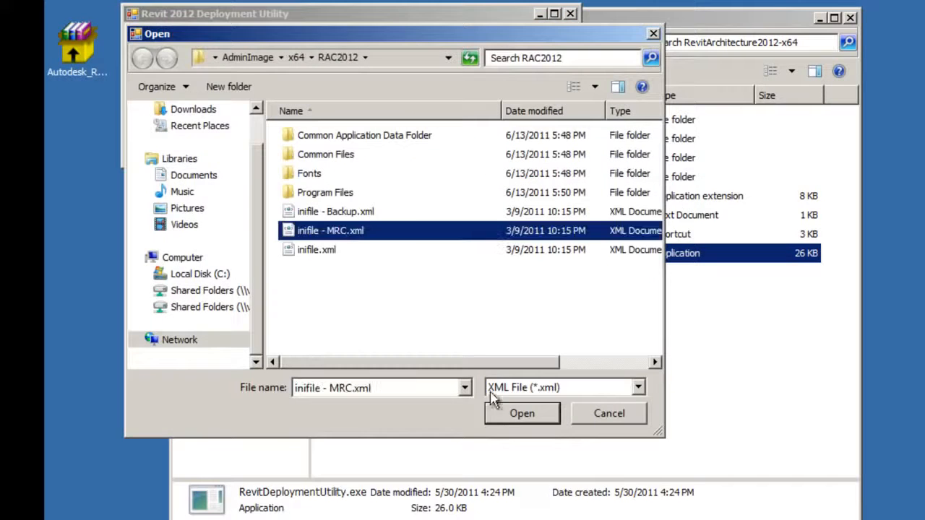
click(523, 413)
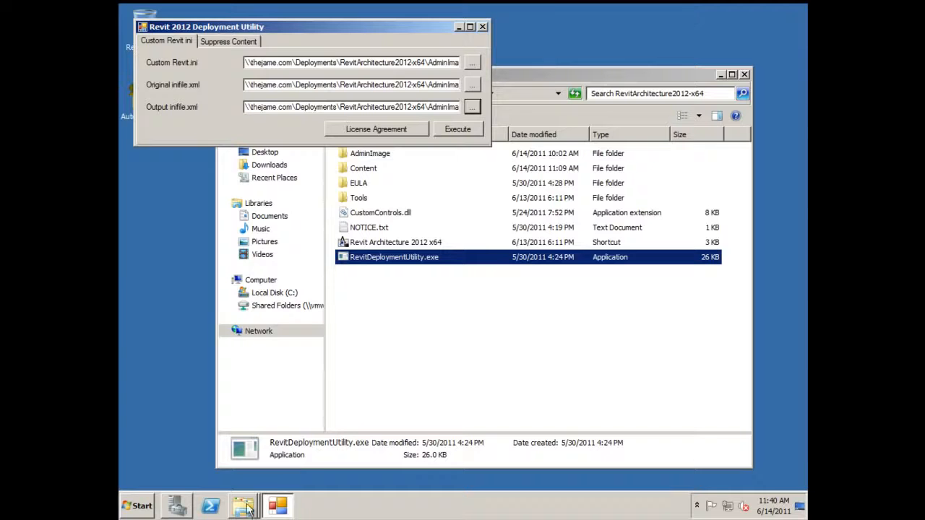
- Copy master.rac.xml from Revit 2012 Deployment Issues into the Content folder of RevitArchitecture2012-x64
mouse_move(243, 510)
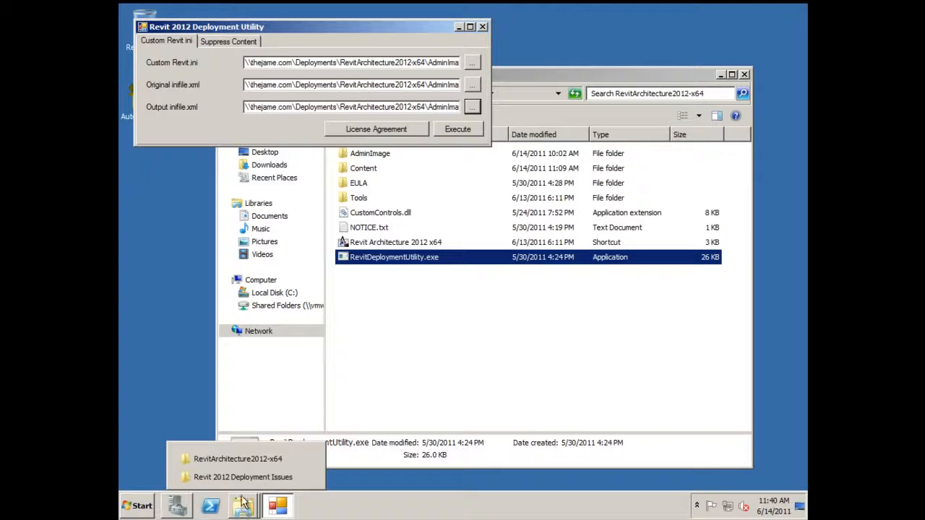
click(245, 478)
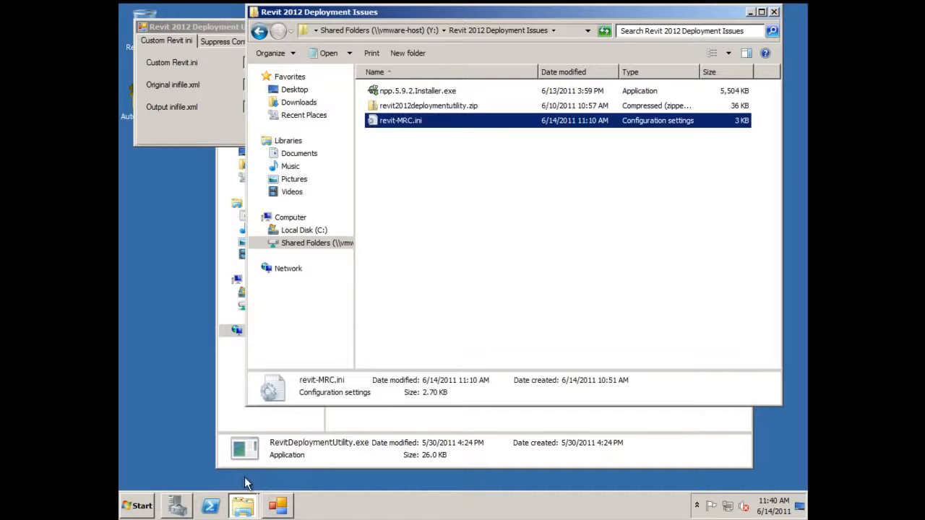
click(441, 253)
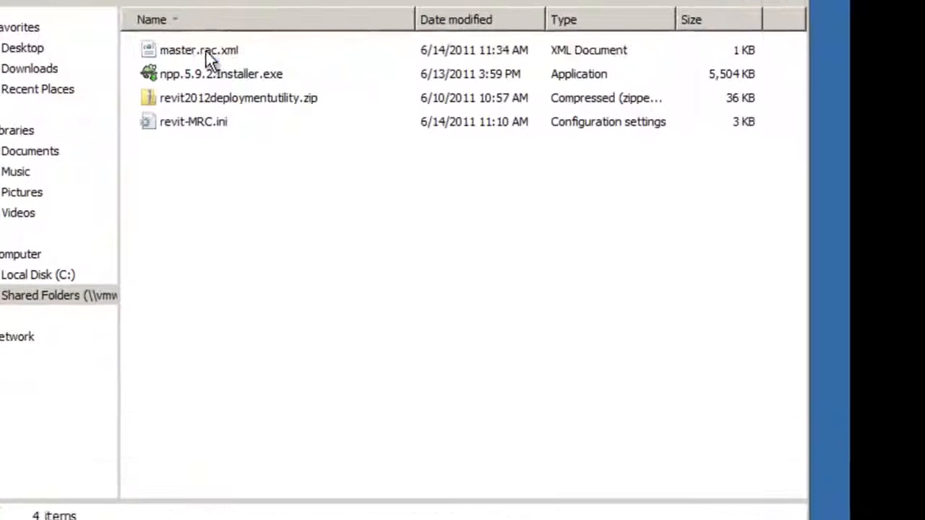
right_click(407, 90)
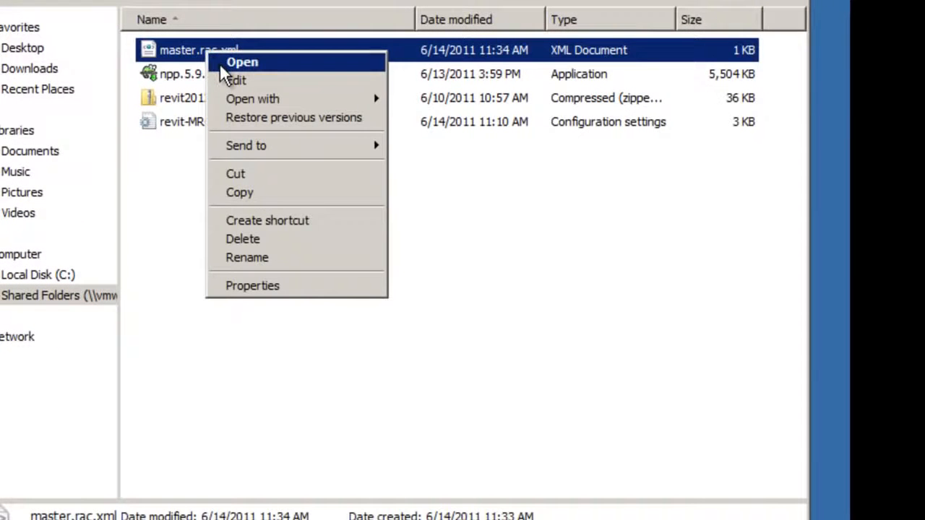
click(240, 193)
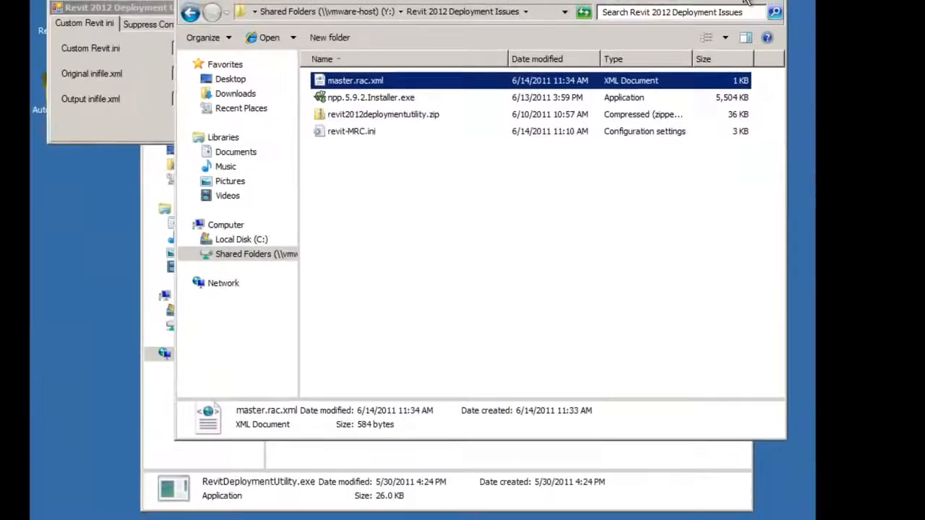
click(748, 5)
double_click(360, 167)
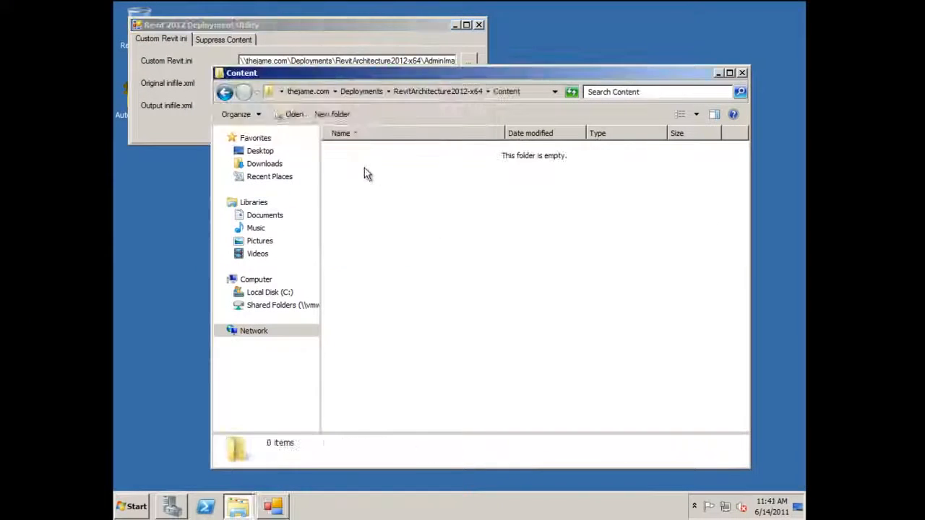
right_click(366, 173)
click(399, 250)
click(401, 252)
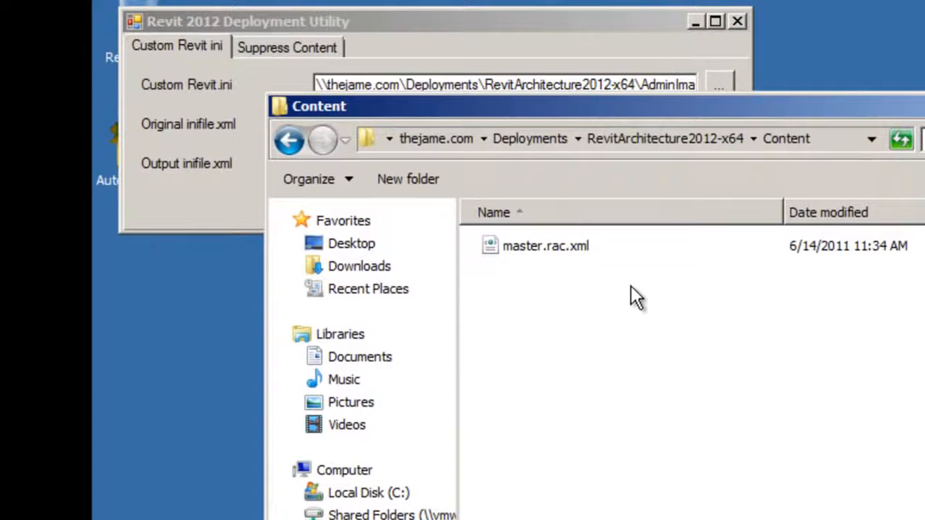
- Set master.rac.xml from the deployment's Content folder as the master document for suppressing content in the deployment utility
click(463, 25)
click(324, 46)
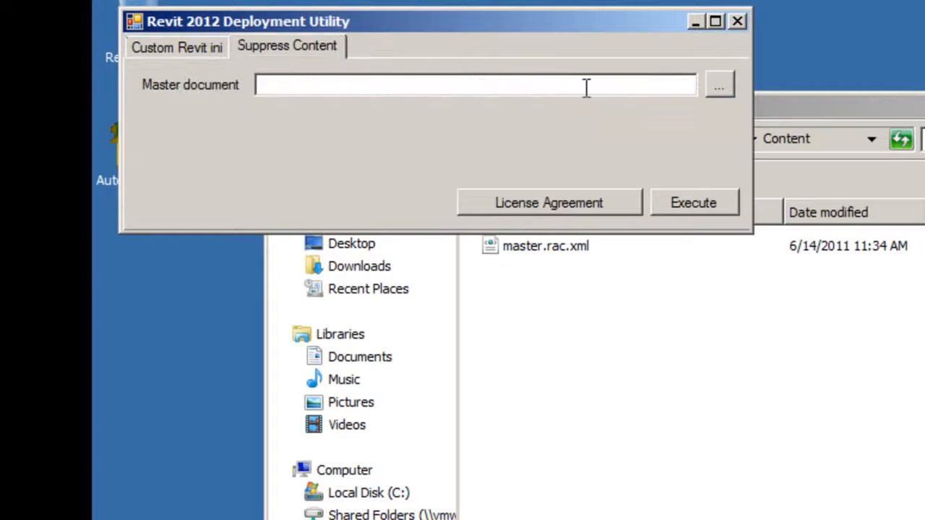
click(716, 85)
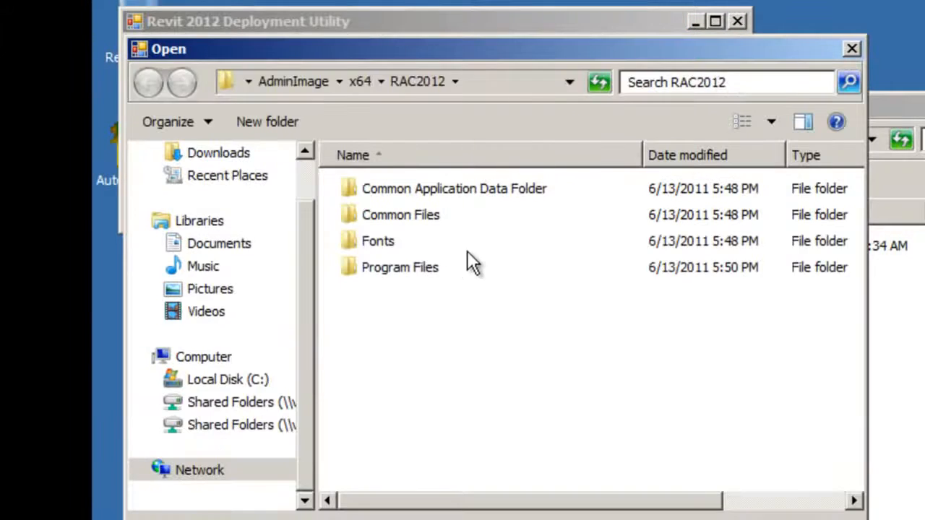
click(293, 81)
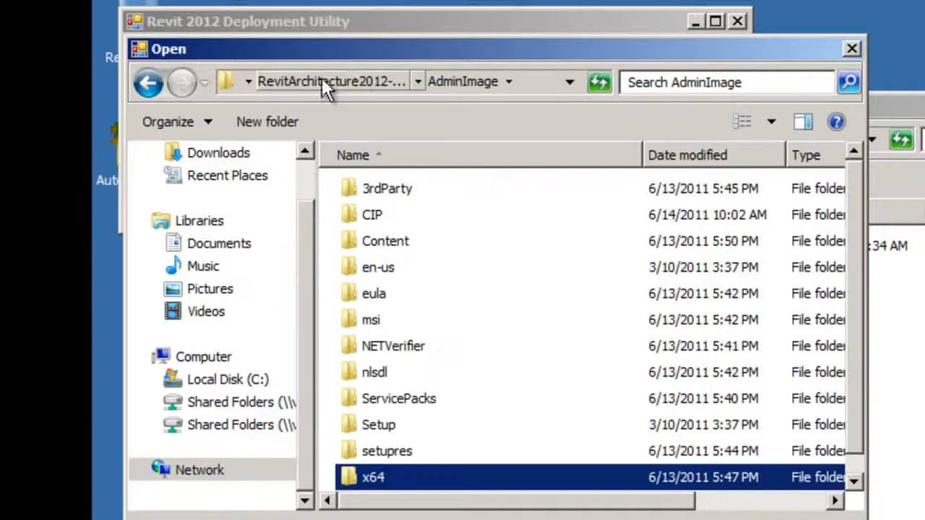
click(323, 79)
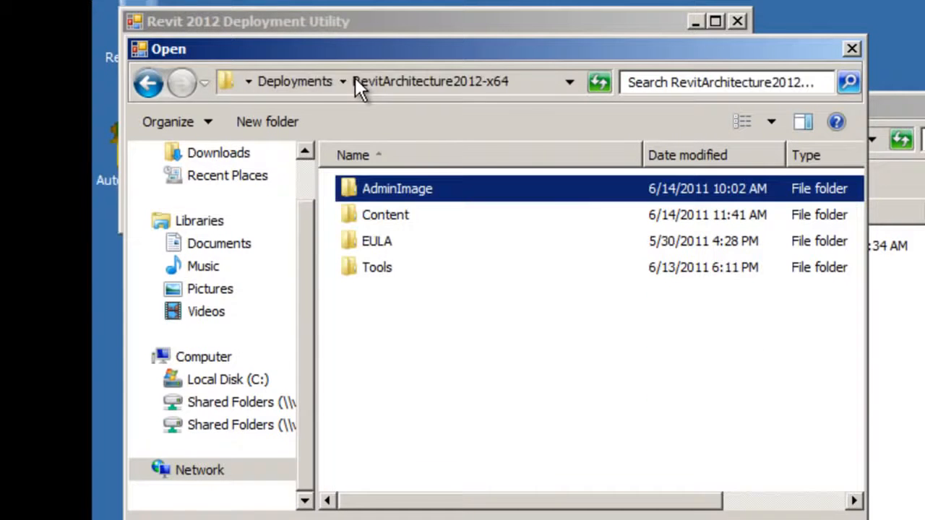
double_click(396, 213)
key(Return)
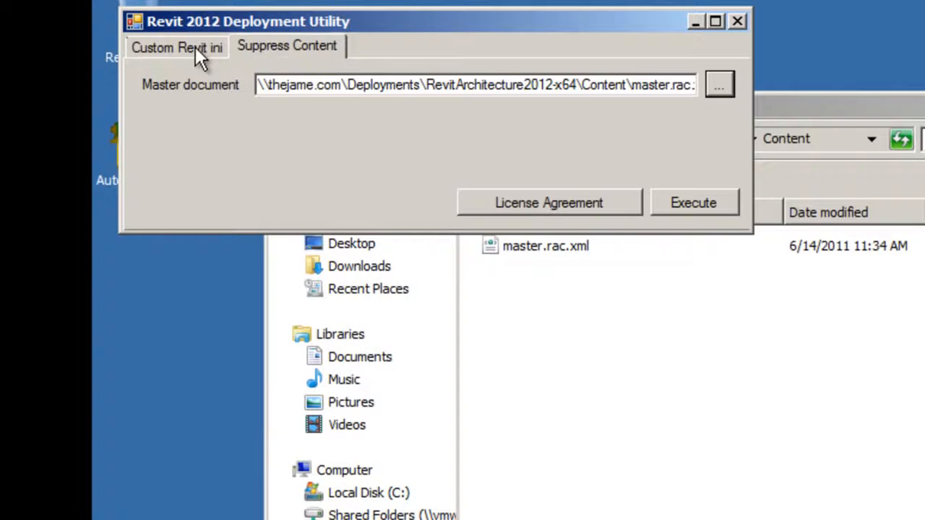
- Execute the Custom Revit ini merge to create the custom inifile, then close the deployment utility
click(195, 46)
click(708, 204)
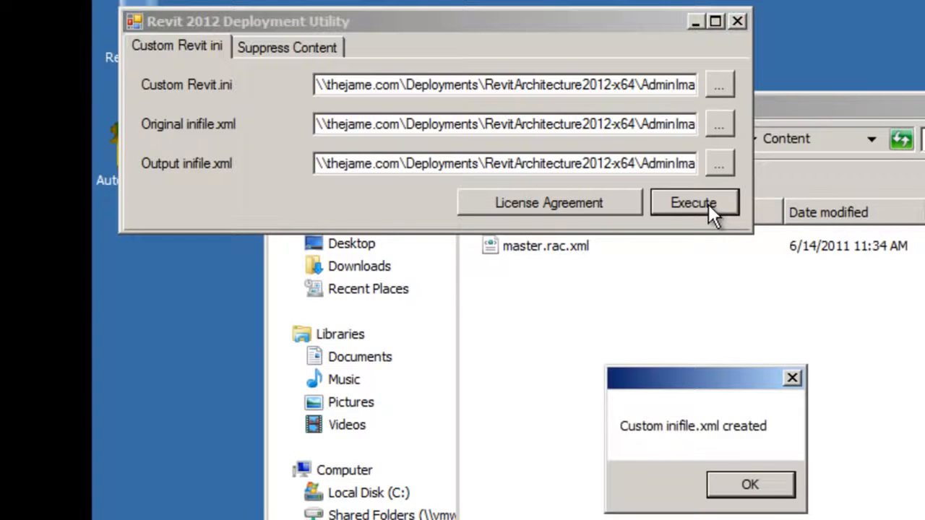
click(751, 484)
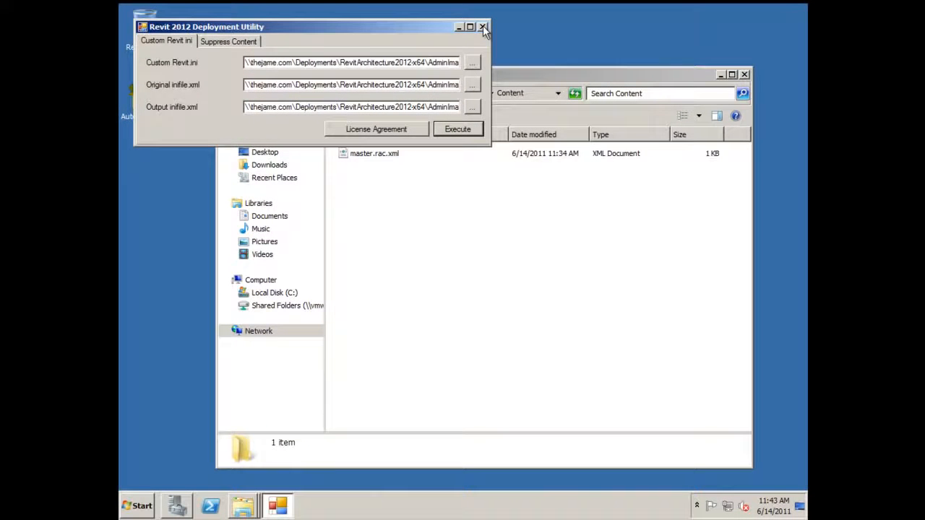
click(483, 27)
- Rename inifile.xml in the AdminImage\x64\RAC2012 folder to "inifile - ORIGINAL.xml"
click(425, 90)
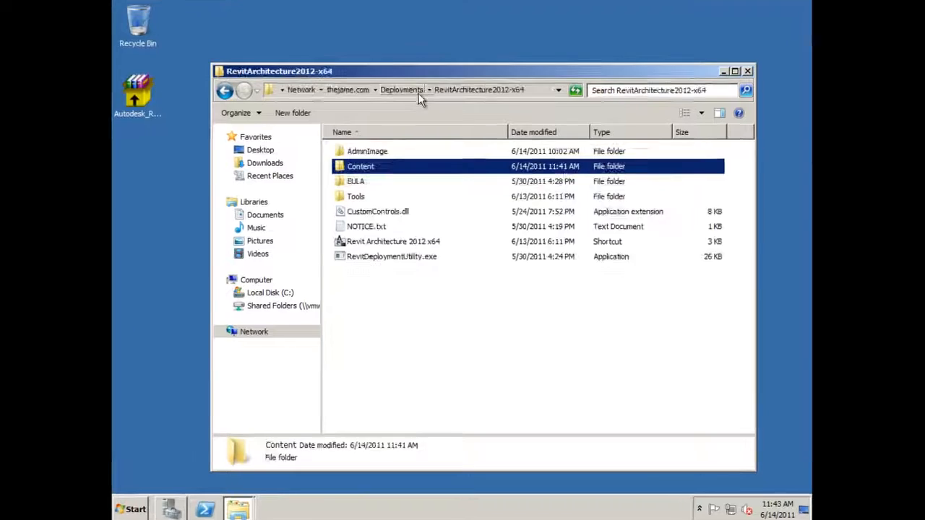
double_click(372, 151)
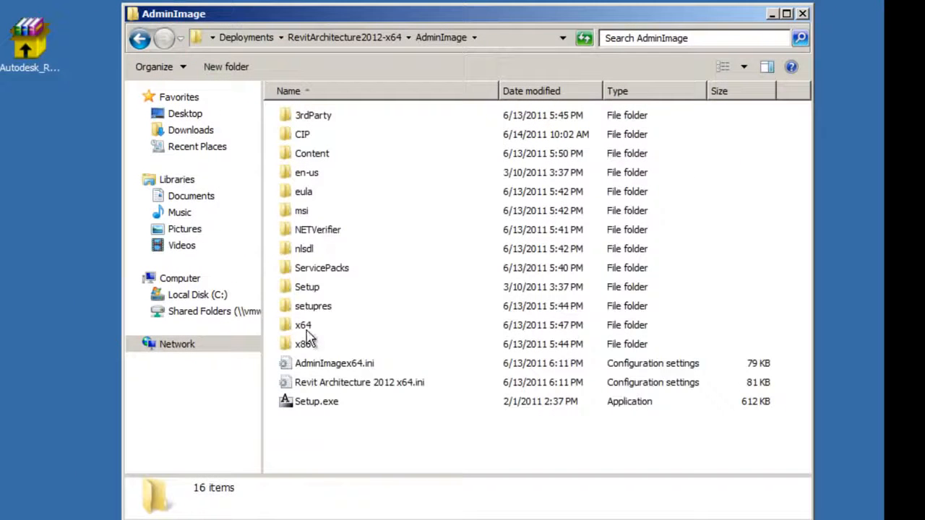
double_click(305, 329)
double_click(311, 137)
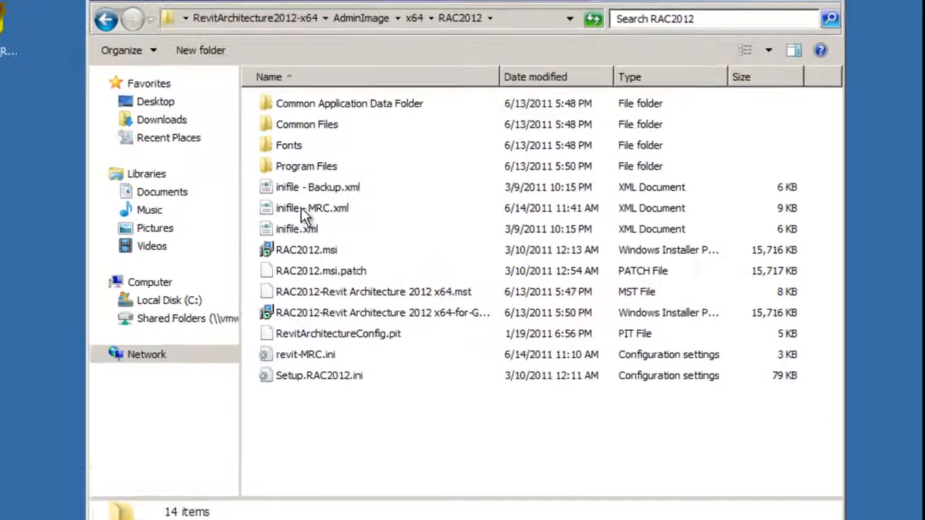
click(318, 211)
click(199, 224)
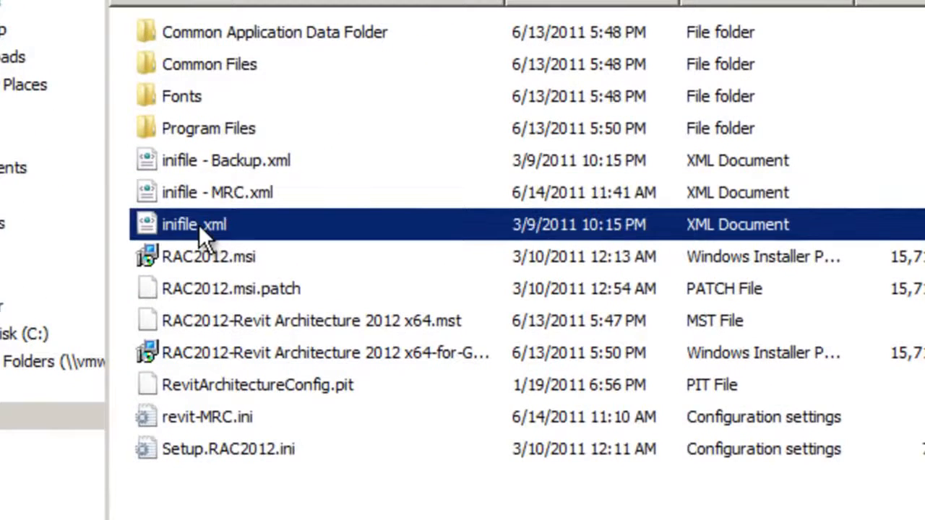
click(199, 224)
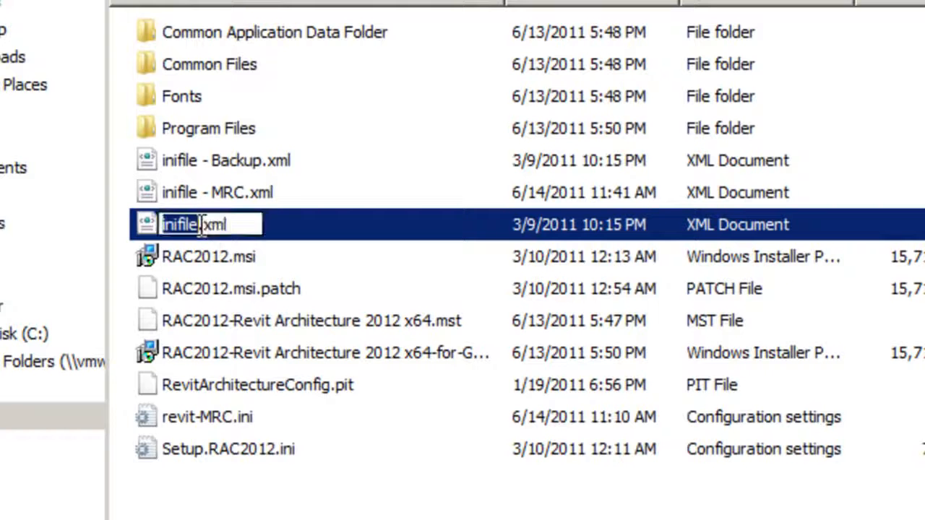
text(- ORI)
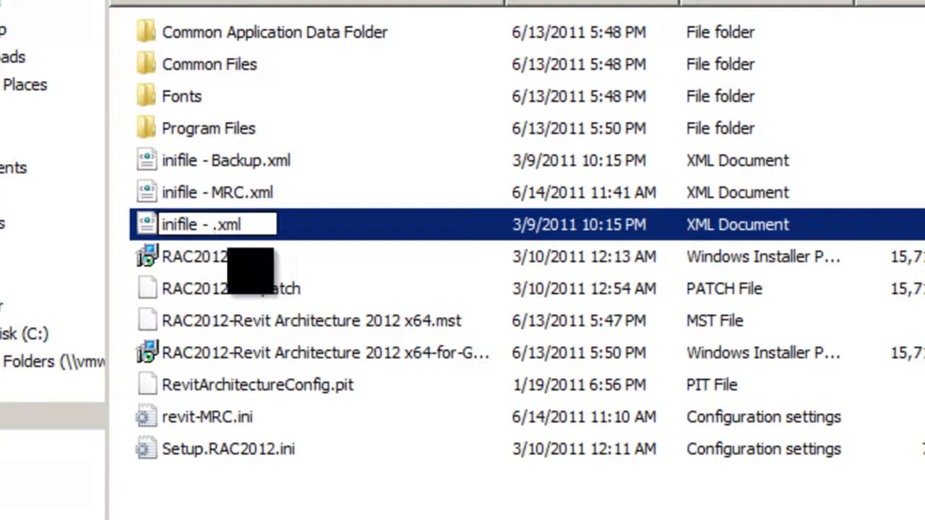
text(AL)
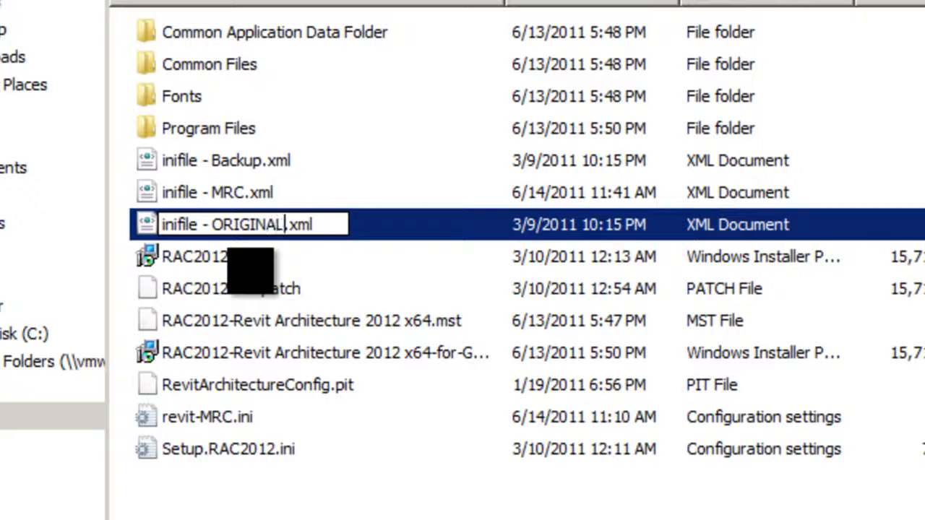
key(Return)
- Rename "inifile - MRC.xml" to inifile.xml so the deployment uses the customized file
click(219, 197)
click(219, 197)
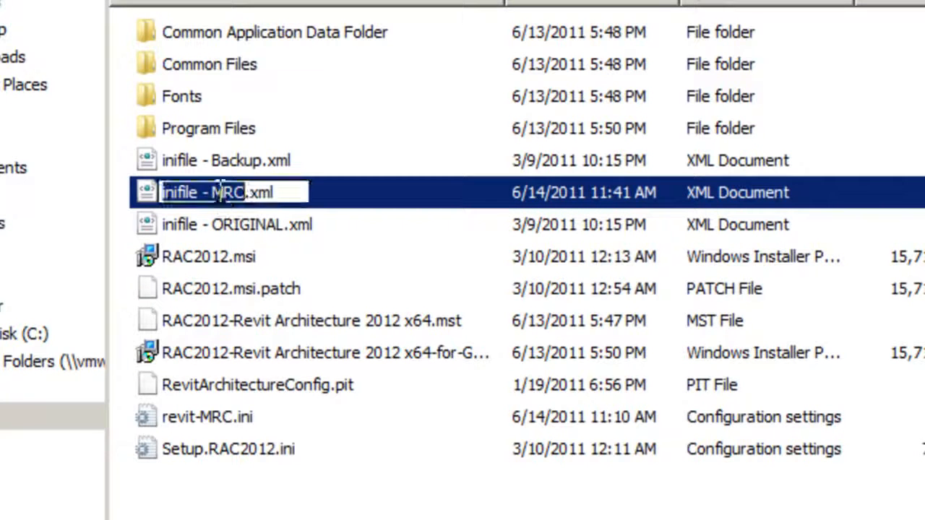
key(Right)
key(BackSpace)
key(BackSpace)
key(BackSpace)
key(BackSpace)
key(BackSpace)
key(BackSpace)
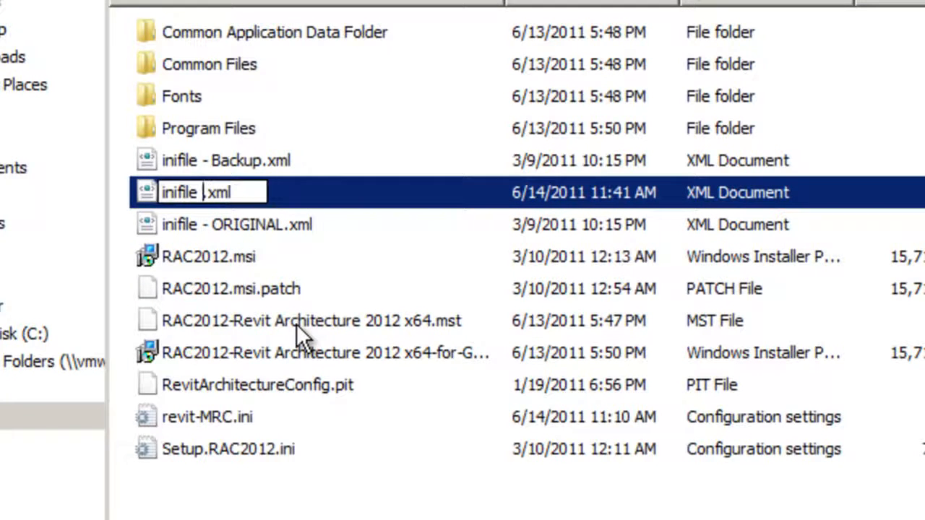
key(Return)
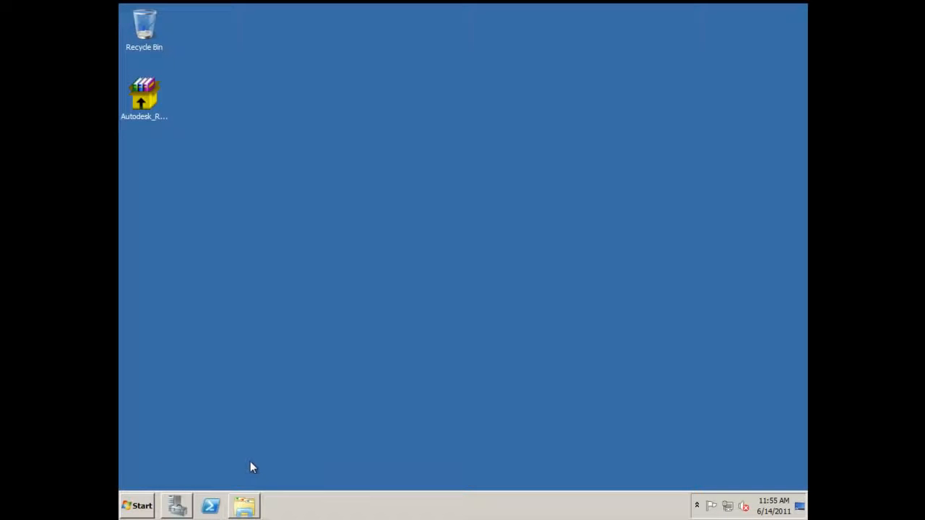
- Open inifile.xml from AdminImage\x64\RAC2012 in Notepad, review its Colors, Directories and following sections, and close it
click(249, 508)
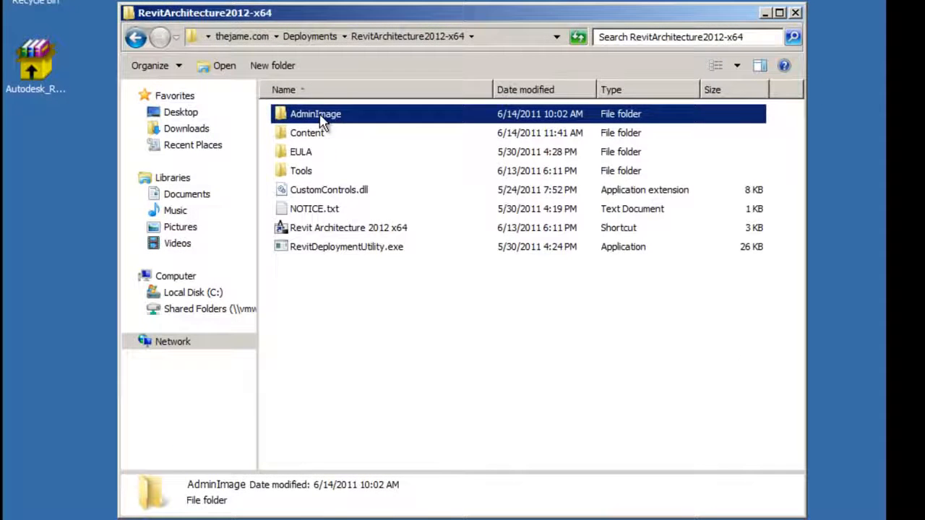
double_click(321, 115)
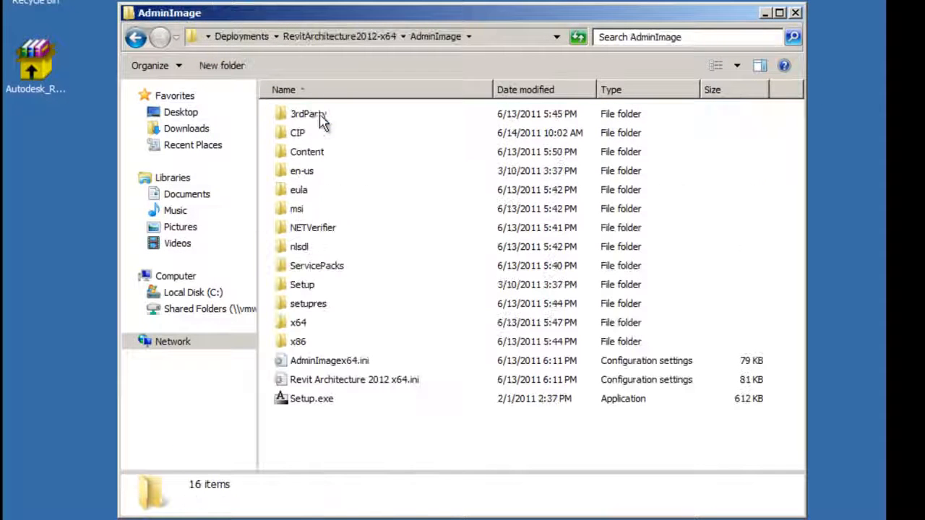
double_click(302, 324)
double_click(303, 132)
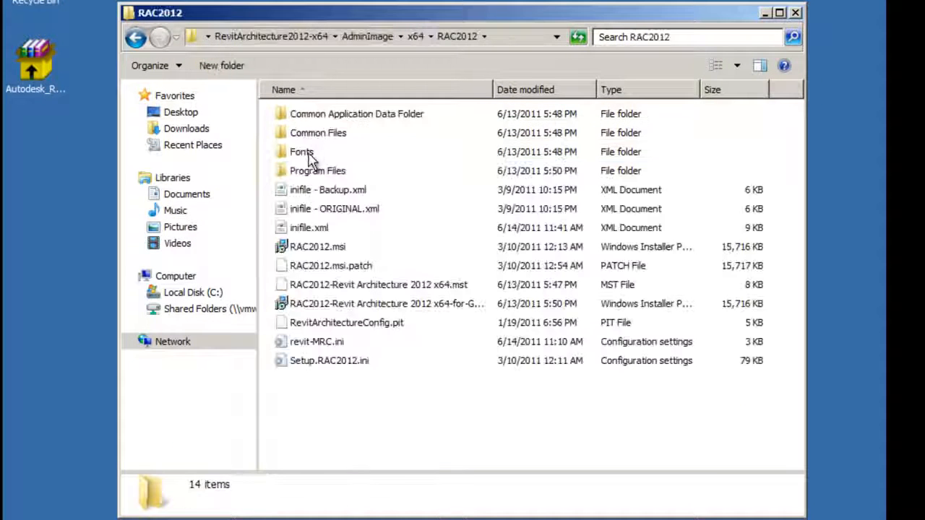
click(311, 230)
right_click(310, 230)
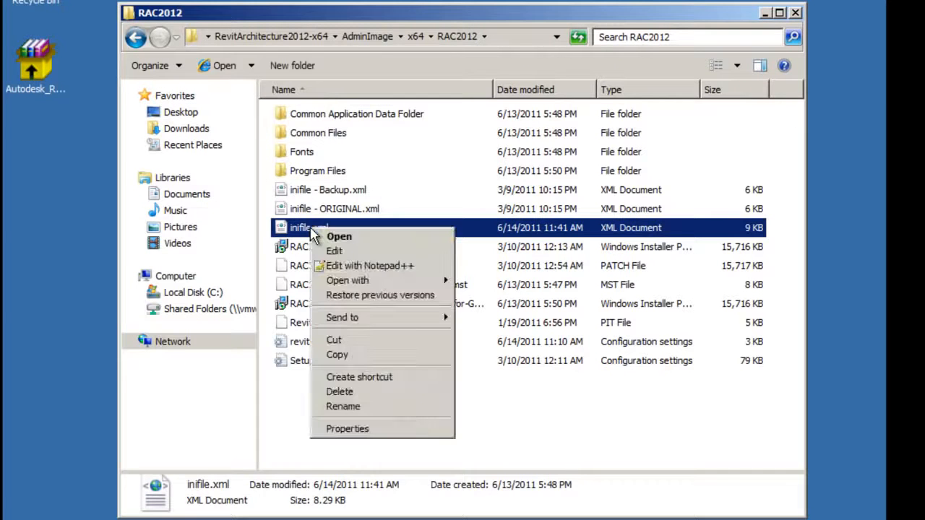
click(332, 251)
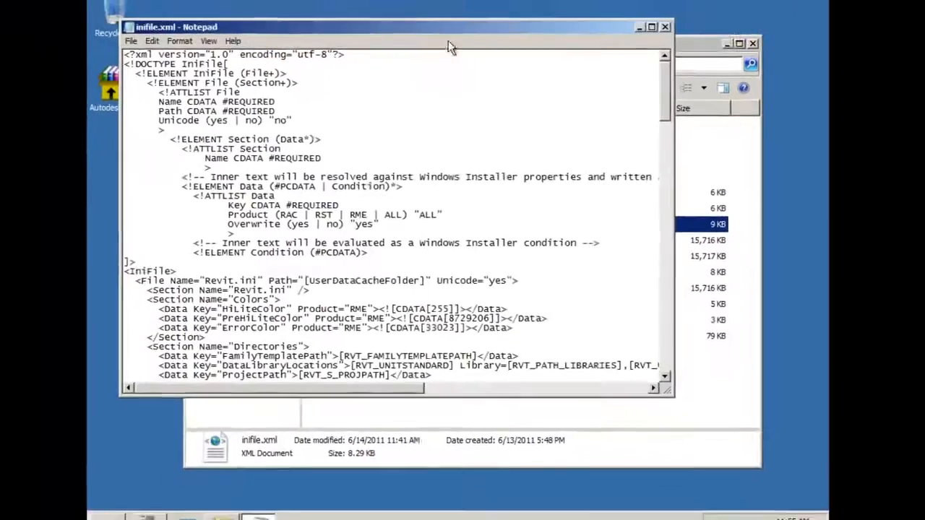
double_click(448, 36)
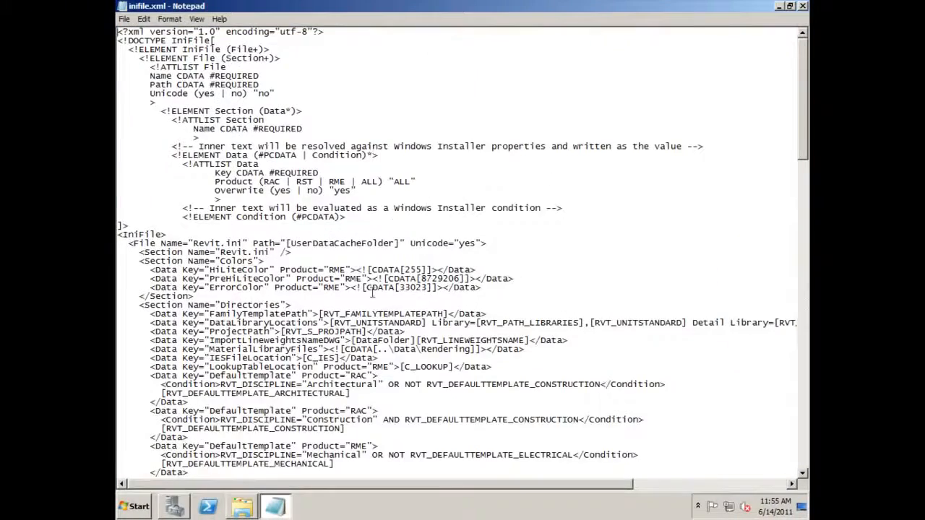
scroll(372, 292, down, 9)
scroll(359, 328, down, 1)
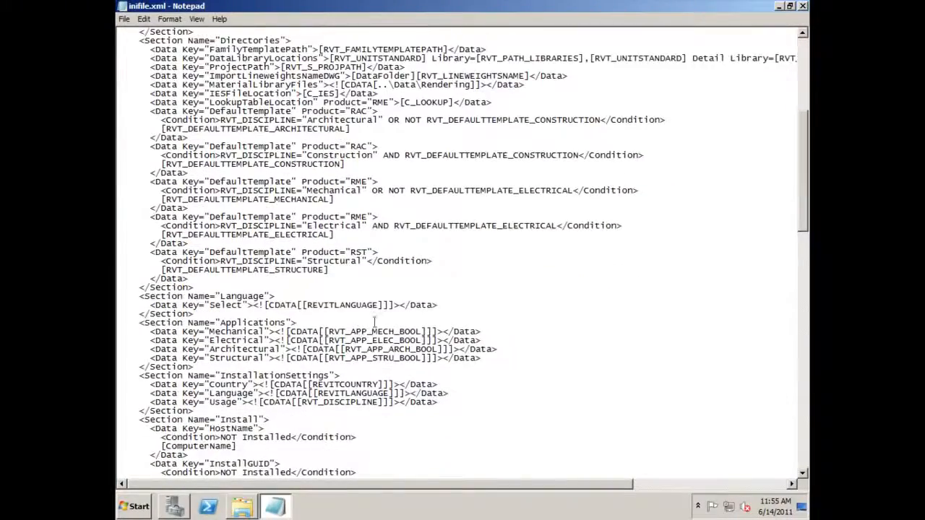
click(803, 6)
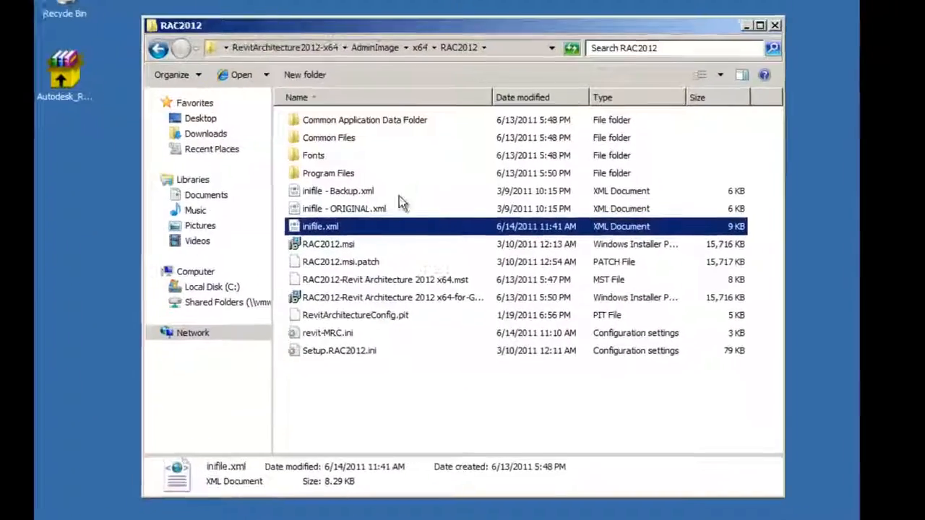
- Open inifile.xml from the RAC2012 folder in Notepad++ and look over its Colors and Directories sections
right_click(342, 206)
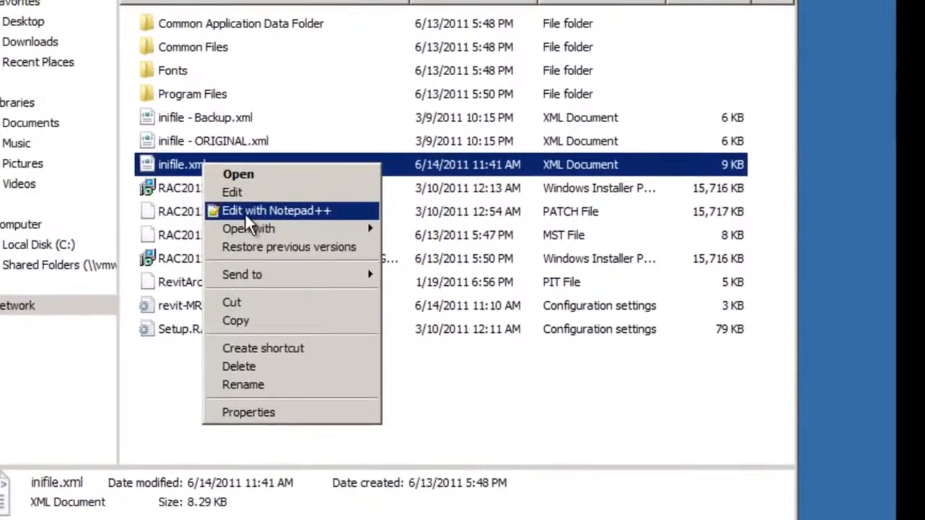
click(347, 255)
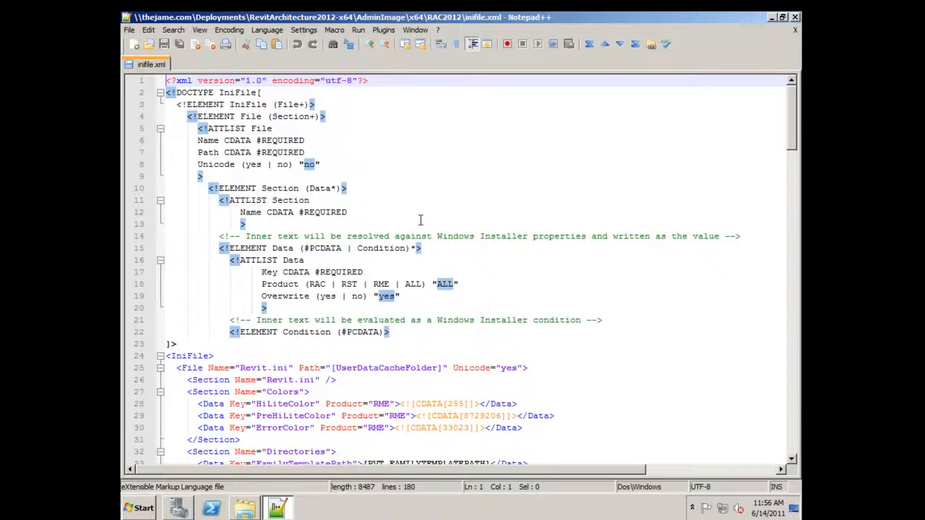
scroll(420, 220, down, 4)
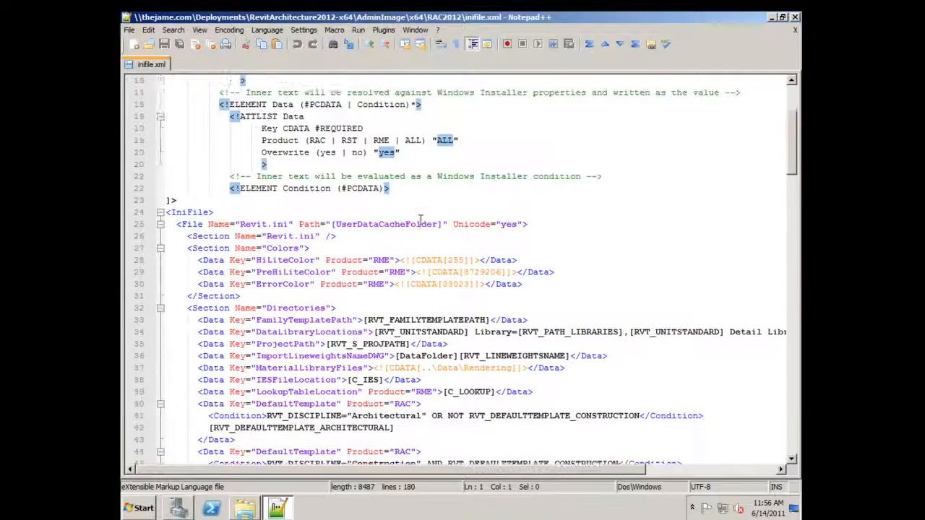
scroll(420, 220, down, 1)
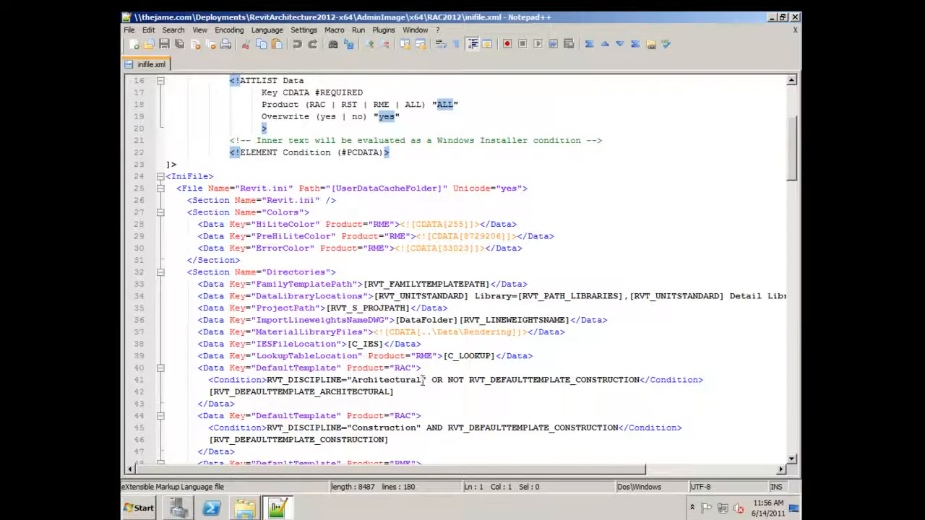
- Insert the opening tag <Section Name="Prompts"> on a new line directly after the Misc section
click(258, 322)
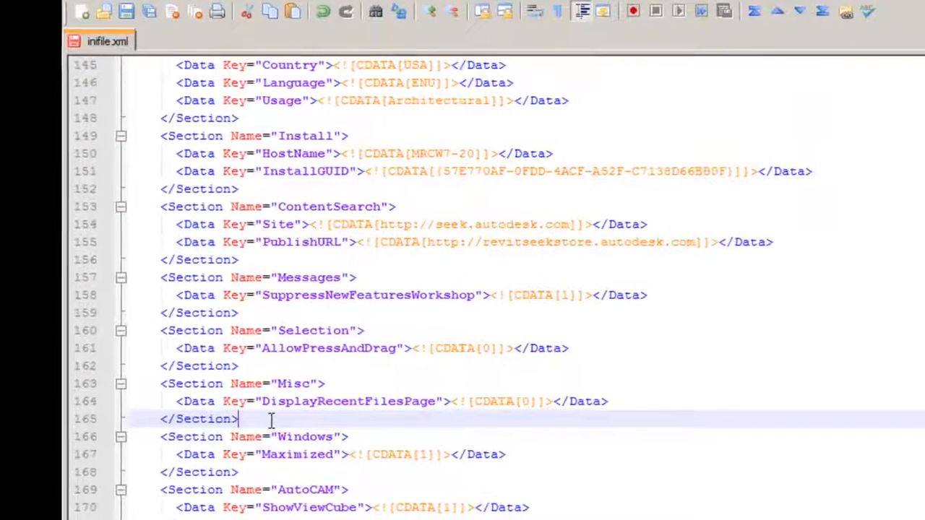
key(Return)
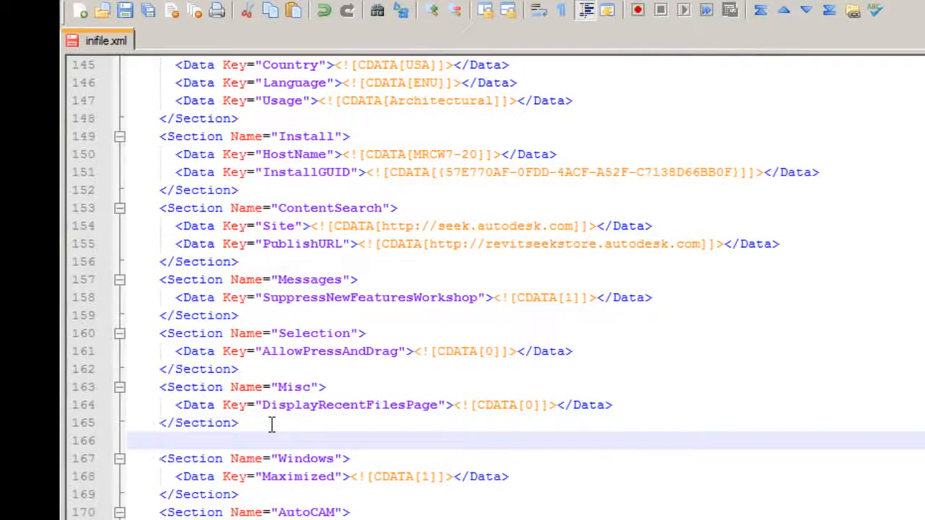
text(<Section)
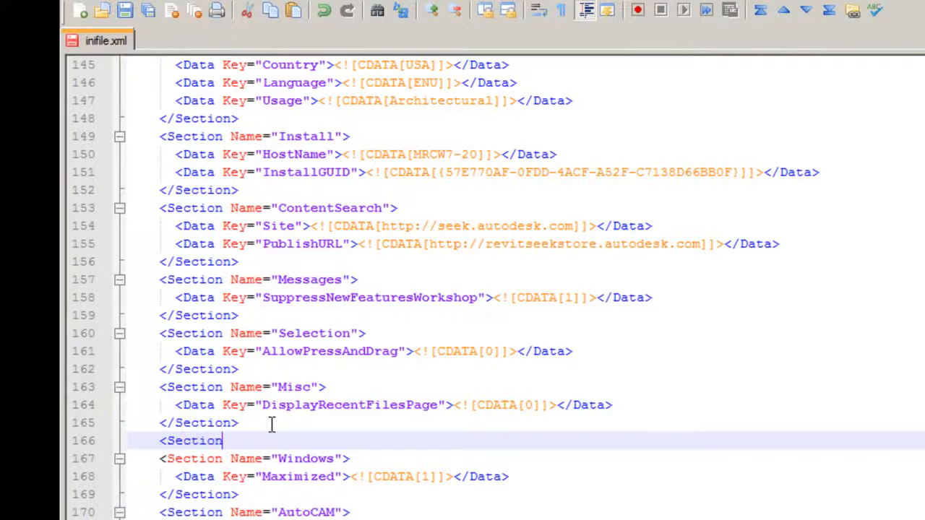
text( Name="Promp)
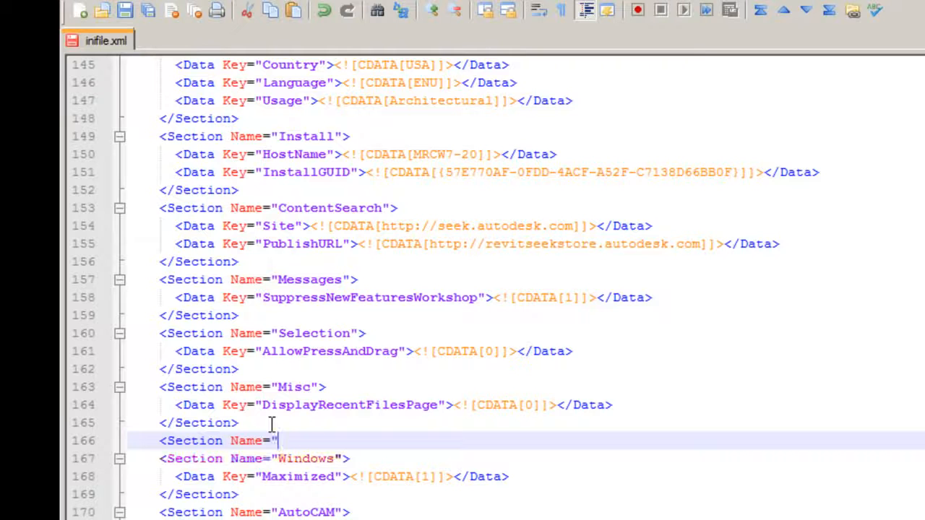
text(ts")
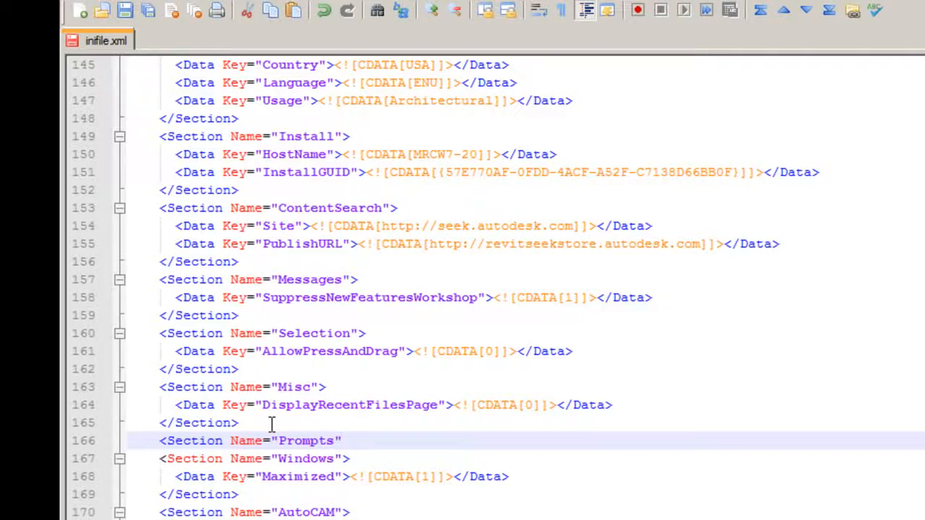
text(>)
key(Return)
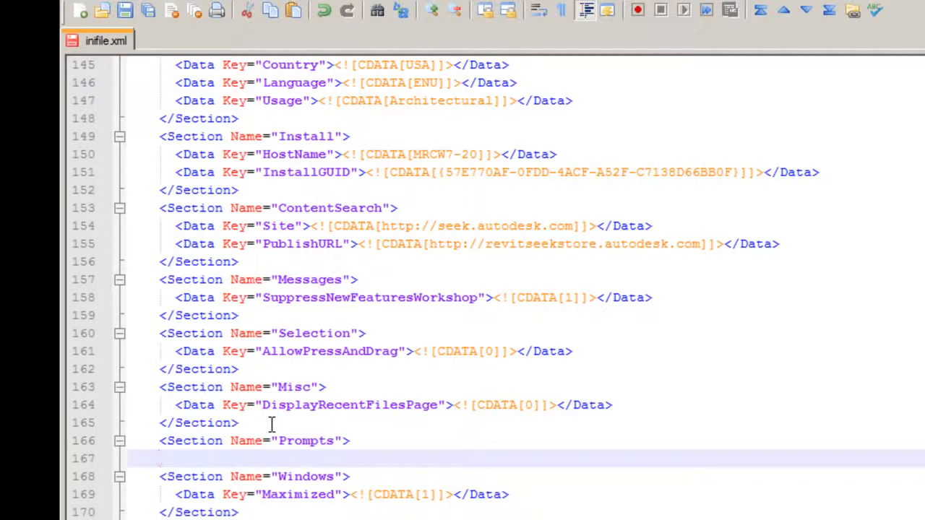
- Add a TooltipAssistance data key with CDATA value 0 to the Prompts section, copying the line ending from the DisplayRecentFilesPage entry
text(<Data Key)
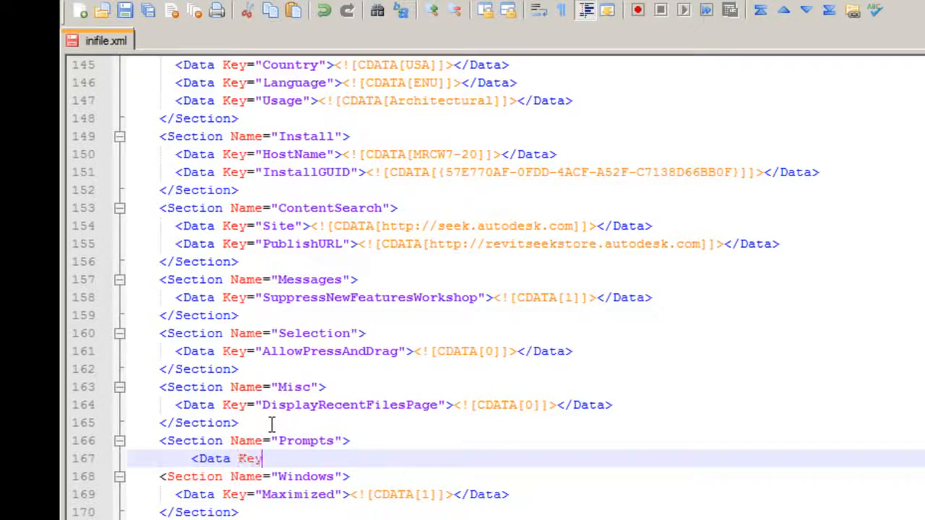
text(="TooltipAssistance)
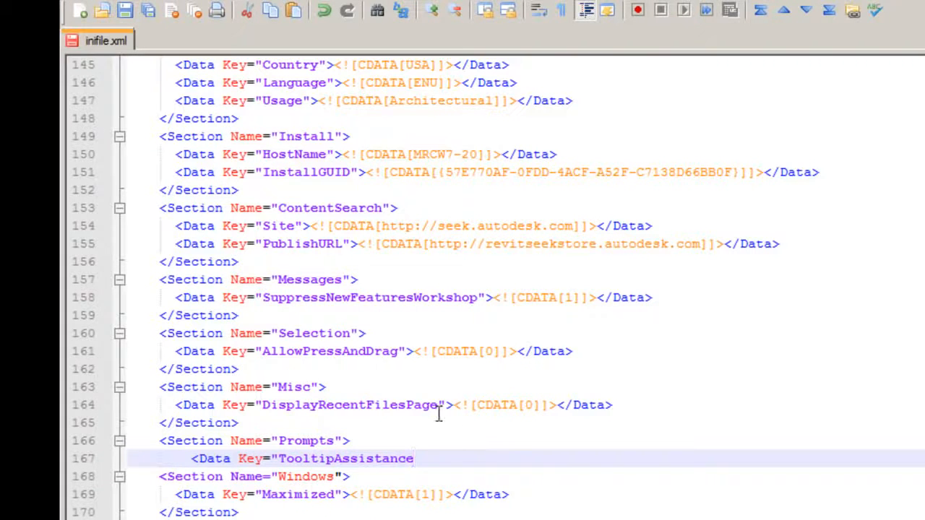
drag(437, 405, 614, 405)
key(ctrl+c)
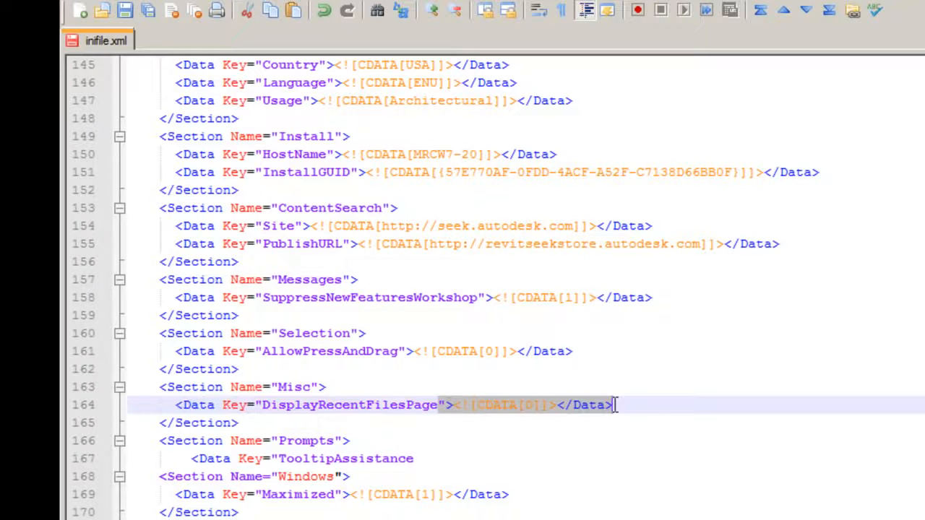
click(451, 458)
key(ctrl+v)
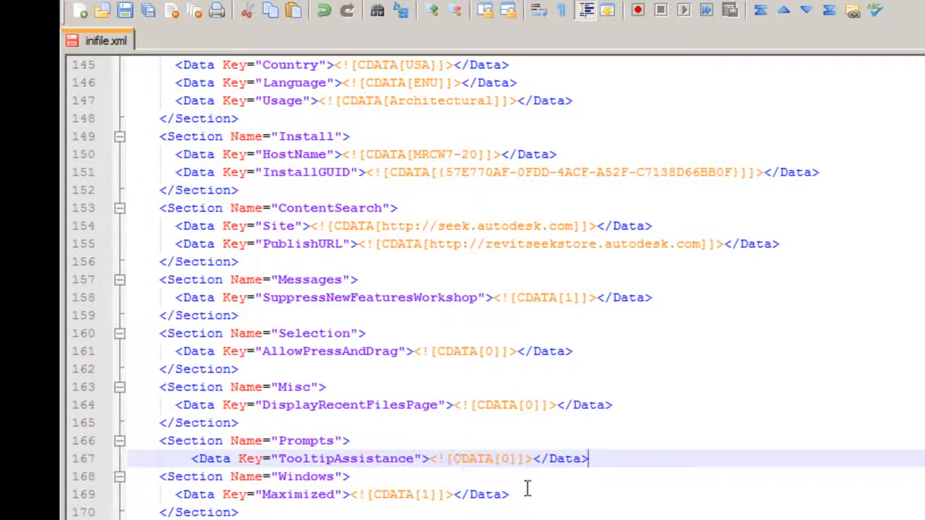
- Close the Prompts section with a </Section> tag on its own line, indented to match the opening tag
key(Return)
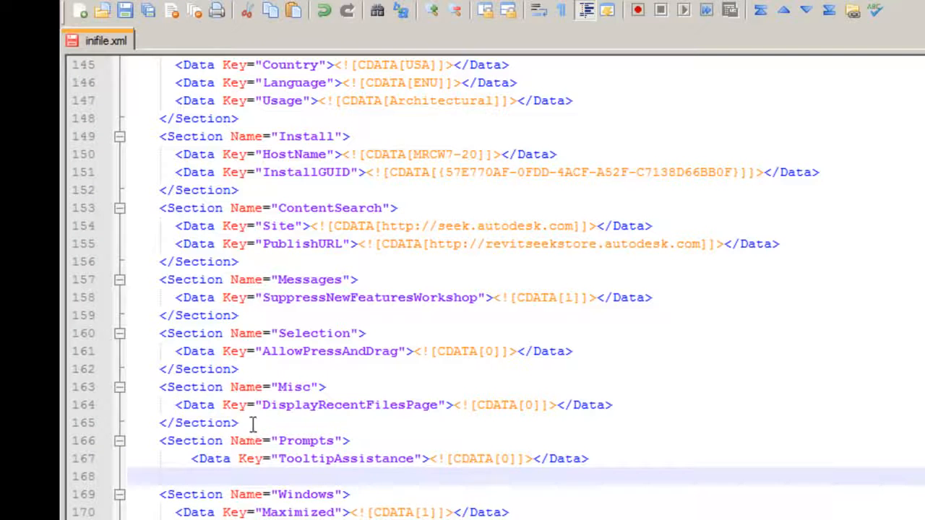
click(160, 423)
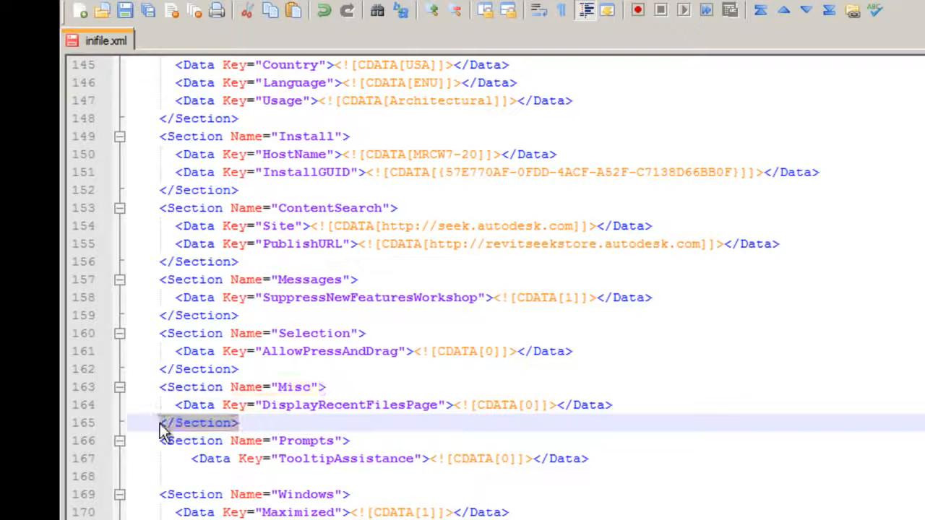
click(192, 477)
text(</Section>)
click(192, 477)
key(BackSpace)
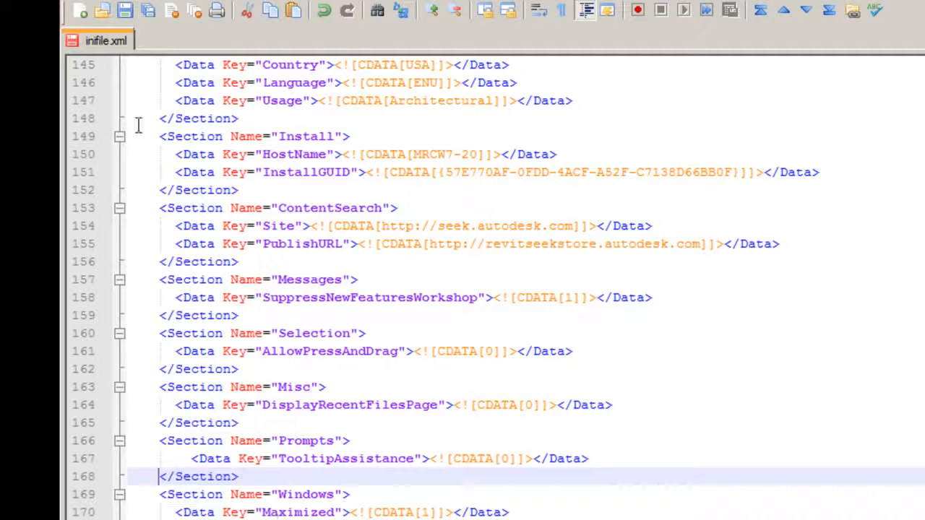
- Save the edited inifile.xml, then close Notepad++ and the RAC2012 folder window
click(125, 11)
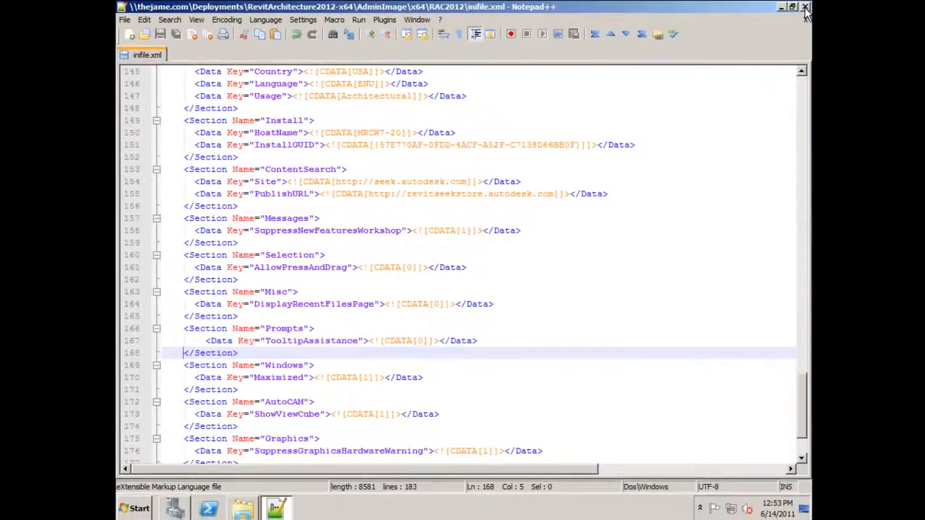
click(805, 9)
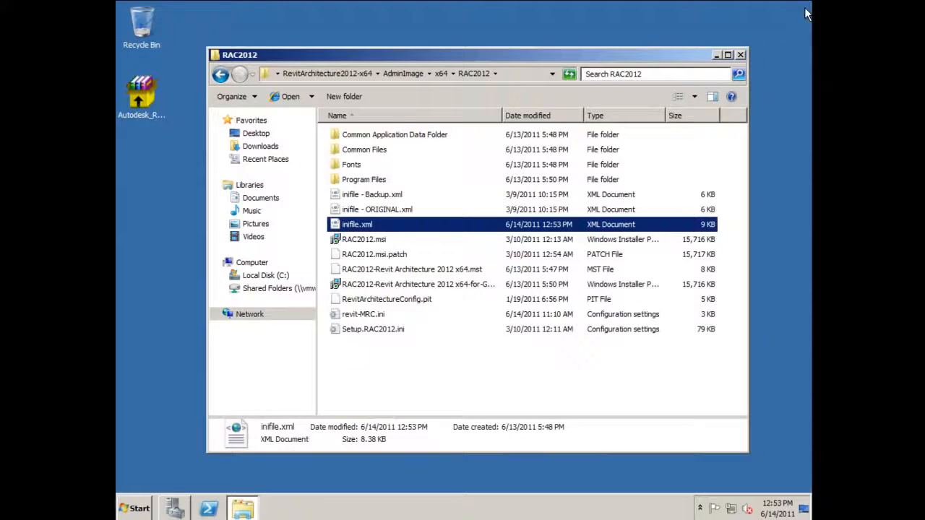
click(745, 54)
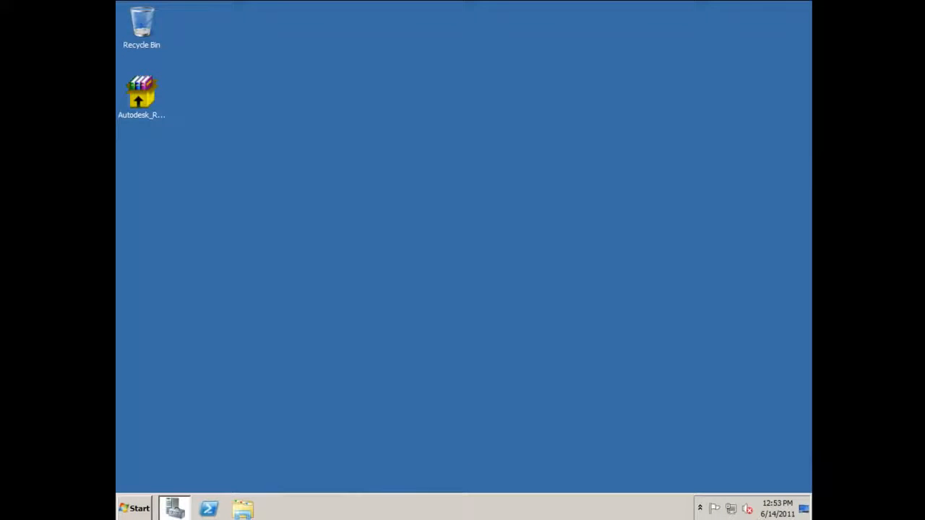